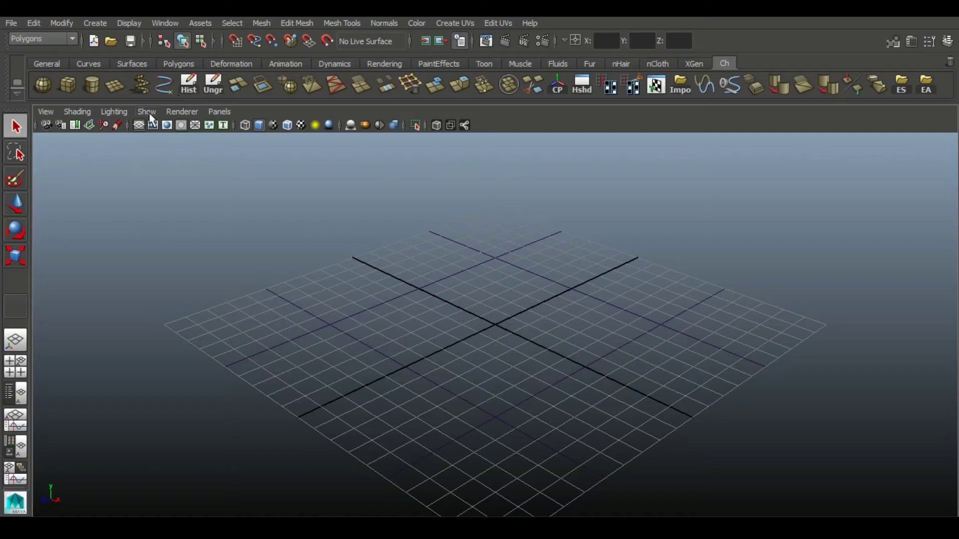
Drag out an eight-sided polygon cylinder at grid centre and show its Attribute Editor.
{"action": "left_click", "coordinate": [92, 85]}
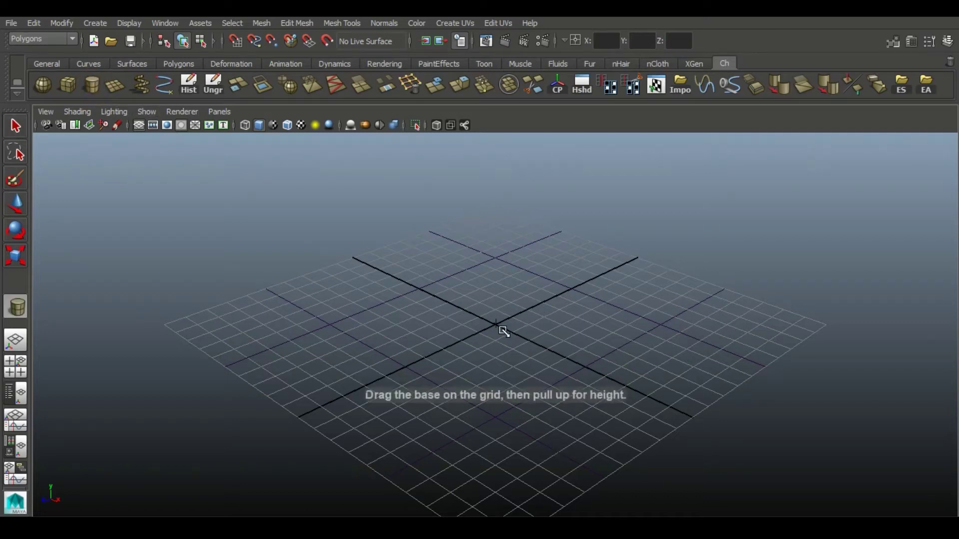
{"action": "scroll", "coordinate": [421, 262], "scroll_direction": "up", "scroll_amount": 2}
{"action": "scroll", "coordinate": [419, 260], "scroll_direction": "up", "scroll_amount": 3}
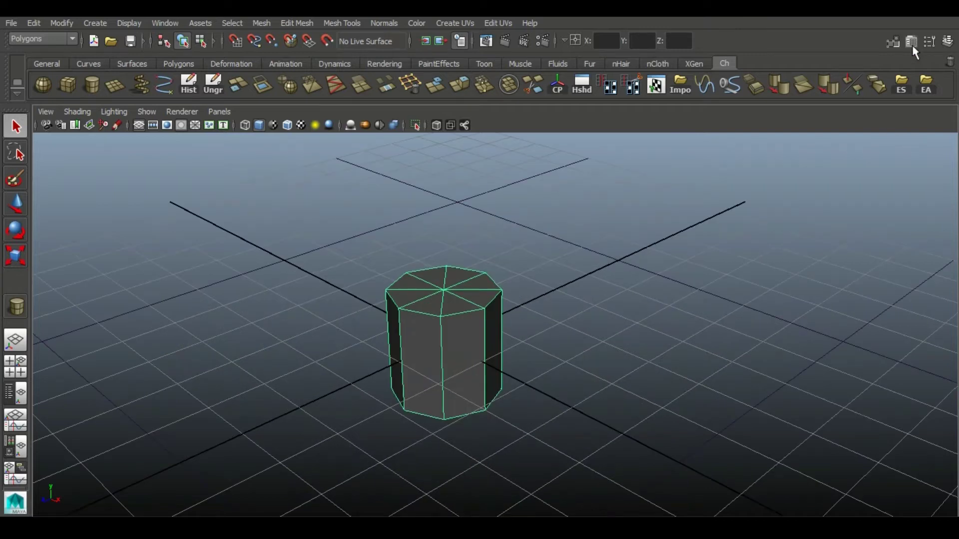
{"action": "left_click", "coordinate": [912, 43]}
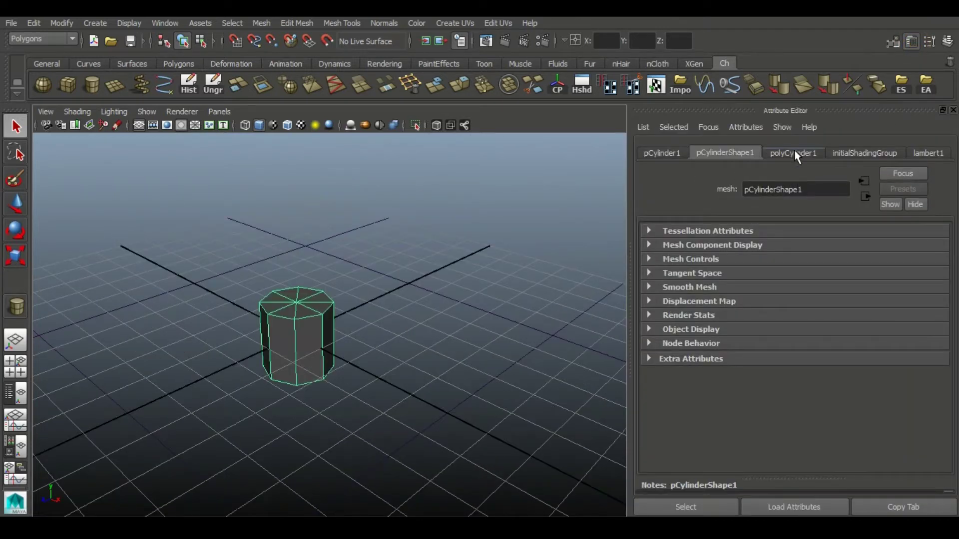
On polyCylinder1, set Subdivisions Axis 20, Height 3 and Caps 2.
{"action": "left_click", "coordinate": [794, 153]}
{"action": "left_click_drag", "start_coordinate": [824, 284], "coordinate": [850, 283]}
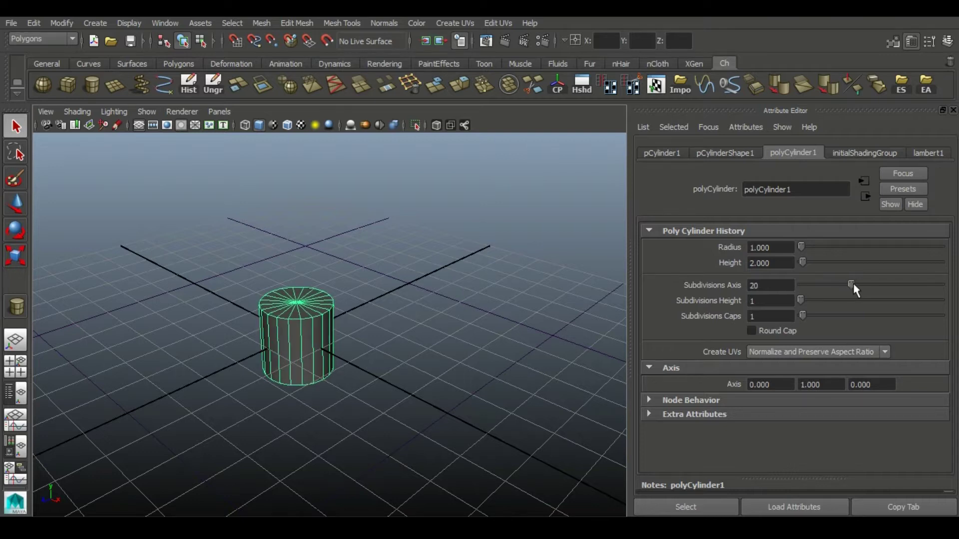
{"action": "mouse_move", "coordinate": [300, 340]}
{"action": "left_mouse_down", "text": "alt"}
{"action": "mouse_move", "coordinate": [338, 370]}
{"action": "mouse_move", "coordinate": [370, 314]}
{"action": "left_mouse_up", "text": "alt"}
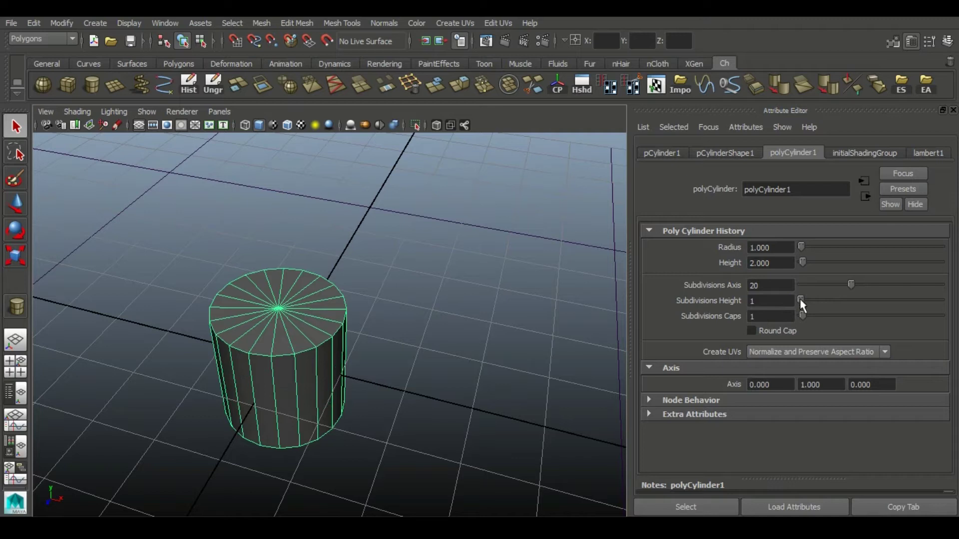
{"action": "left_click_drag", "start_coordinate": [802, 298], "coordinate": [807, 316]}
{"action": "mouse_move", "coordinate": [329, 320]}
{"action": "left_mouse_down", "text": "alt"}
{"action": "mouse_move", "coordinate": [317, 411]}
{"action": "mouse_move", "coordinate": [330, 367]}
{"action": "left_mouse_up", "text": "alt"}
{"action": "right_click_drag", "start_coordinate": [331, 316], "coordinate": [325, 285]}
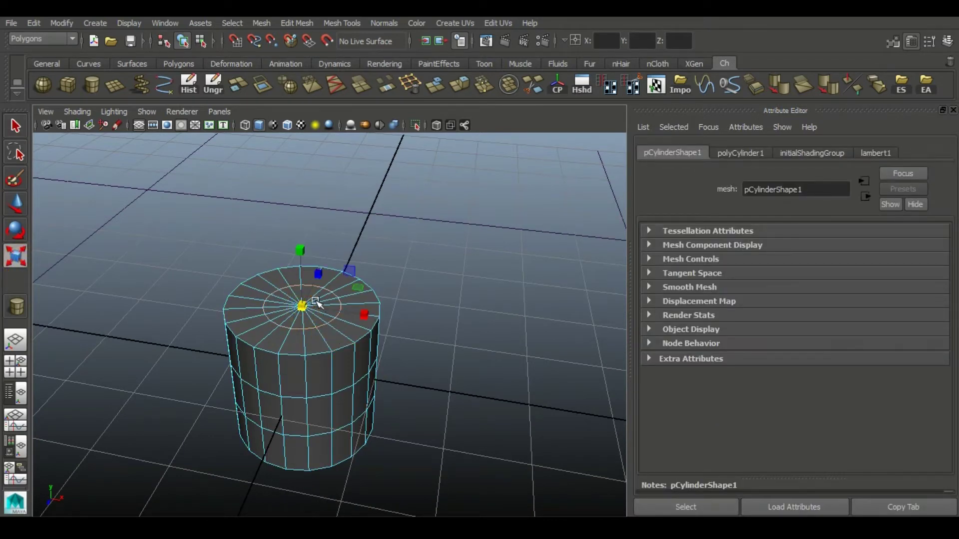
Scale the top cap's inner edge ring outward toward the rim, then switch to faces.
{"action": "middle_click_drag", "start_coordinate": [343, 298], "coordinate": [348, 298]}
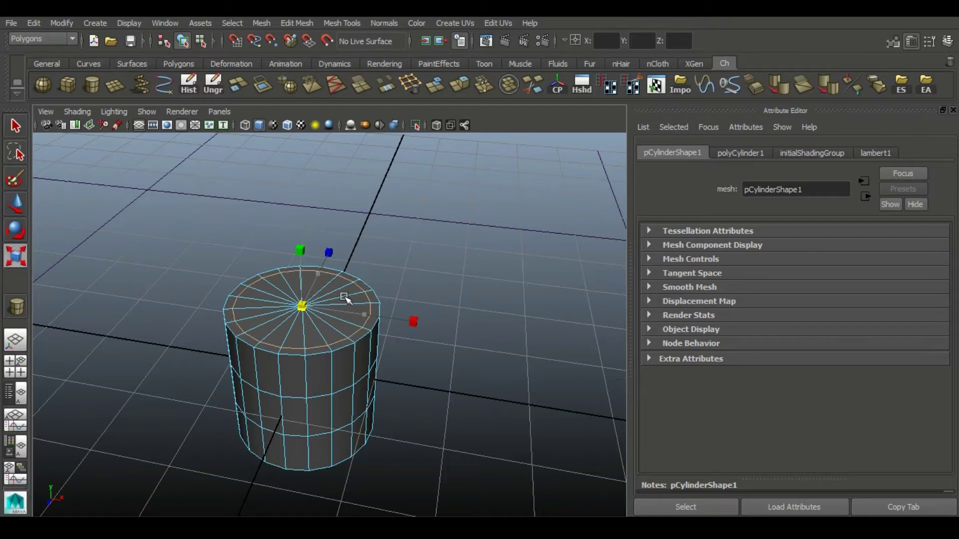
{"action": "mouse_move", "coordinate": [184, 282]}
{"action": "left_mouse_down", "text": "alt"}
{"action": "mouse_move", "coordinate": [220, 307]}
{"action": "mouse_move", "coordinate": [298, 400]}
{"action": "mouse_move", "coordinate": [304, 380]}
{"action": "left_mouse_up", "text": "alt"}
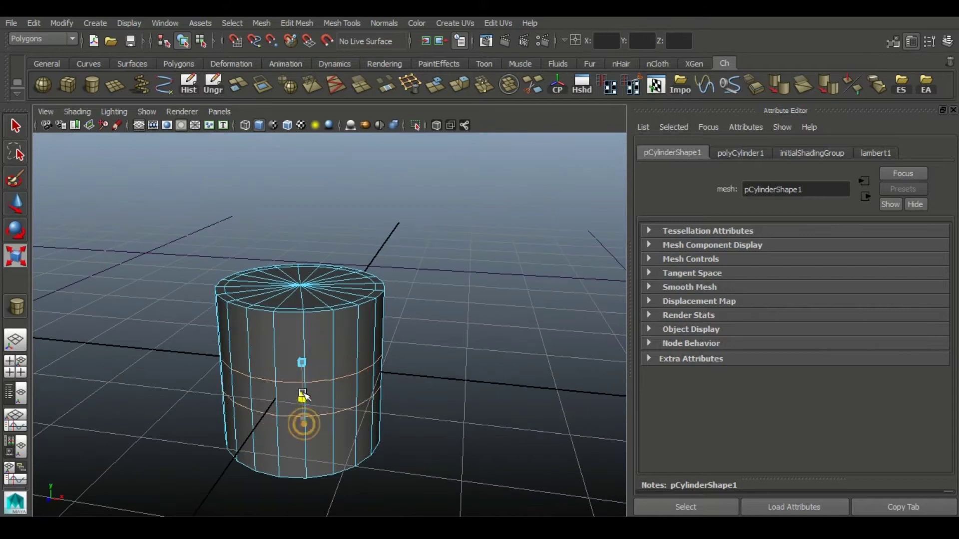
{"action": "left_click_drag", "start_coordinate": [393, 300], "coordinate": [319, 234], "text": "alt"}
{"action": "right_click_drag", "start_coordinate": [316, 230], "coordinate": [310, 263]}
Select alternating rim faces around the cylinder's top cap.
{"action": "left_click", "coordinate": [254, 422]}
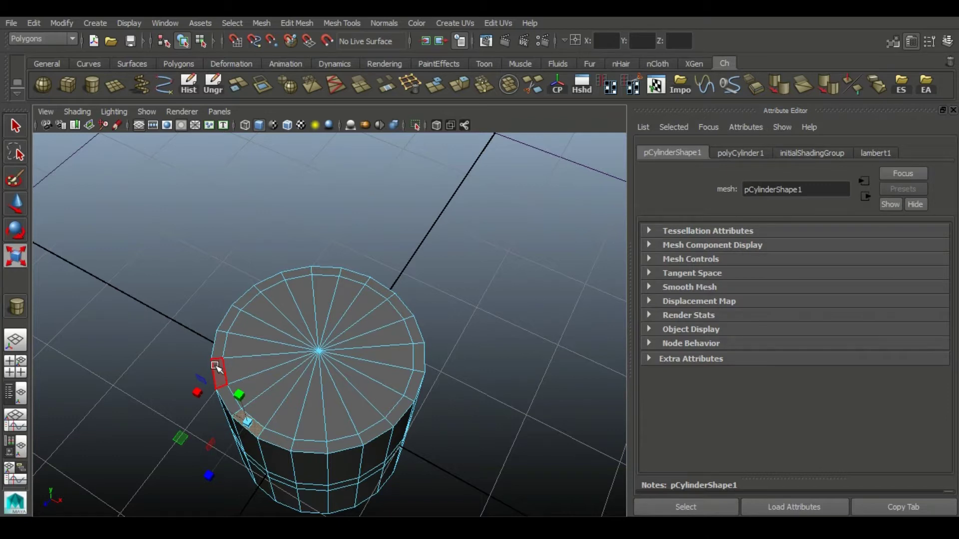
{"action": "left_click", "coordinate": [220, 367]}
{"action": "left_click", "coordinate": [376, 434], "text": "shift"}
{"action": "left_click", "coordinate": [413, 385], "text": "shift"}
{"action": "left_click", "coordinate": [413, 330], "text": "shift"}
{"action": "left_click", "coordinate": [380, 287], "text": "shift"}
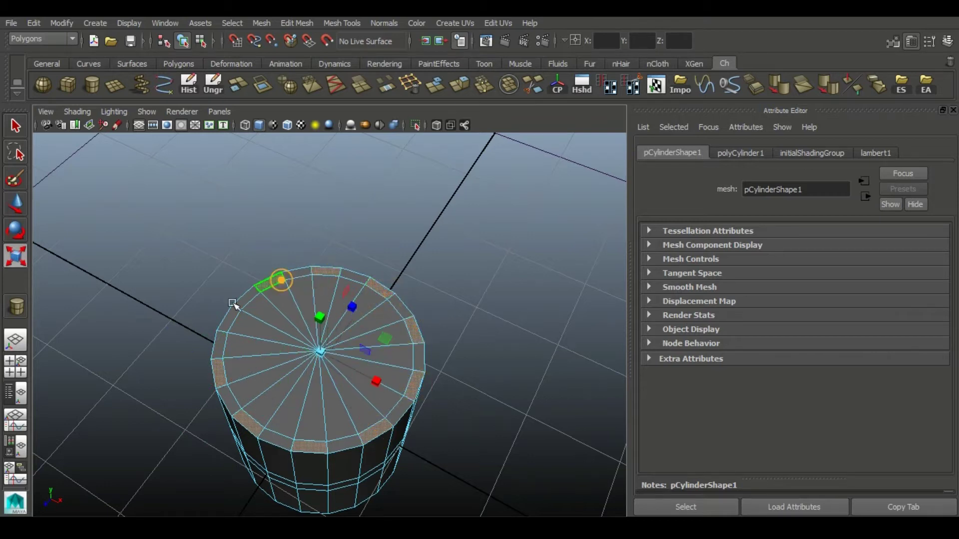
Extrude the selected rim faces into battlements with Thickness 0.2, then return to object mode.
{"action": "key", "text": "ctrl+e"}
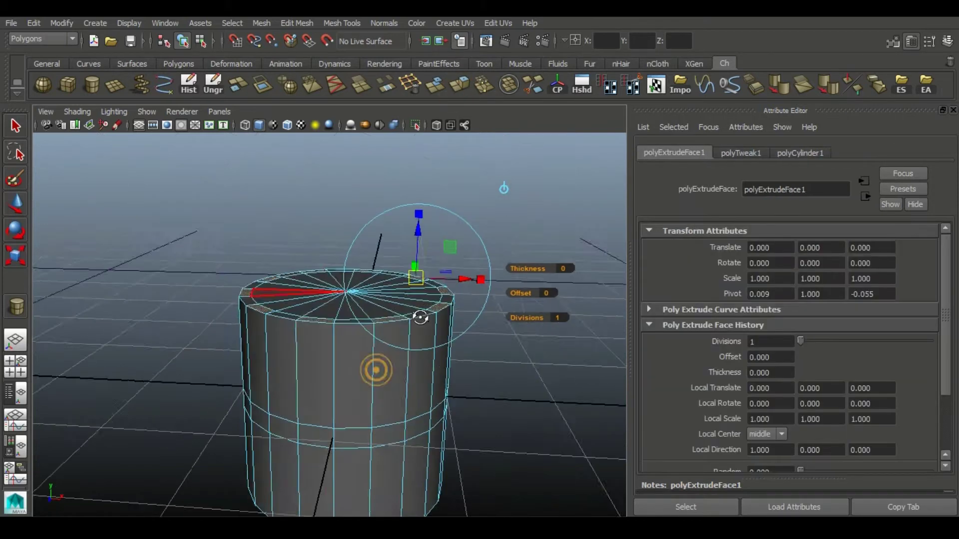
{"action": "left_click_drag", "start_coordinate": [420, 317], "coordinate": [397, 321], "text": "alt"}
{"action": "left_click_drag", "start_coordinate": [439, 228], "coordinate": [438, 214]}
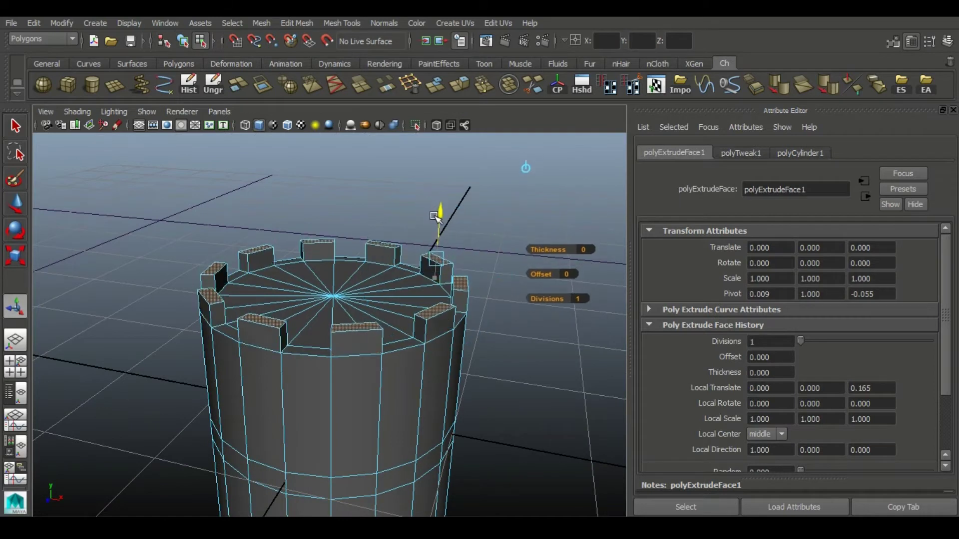
{"action": "left_click_drag", "start_coordinate": [404, 289], "coordinate": [387, 278], "text": "alt"}
{"action": "key", "text": "ctrl+z"}
{"action": "key", "text": "ctrl+z"}
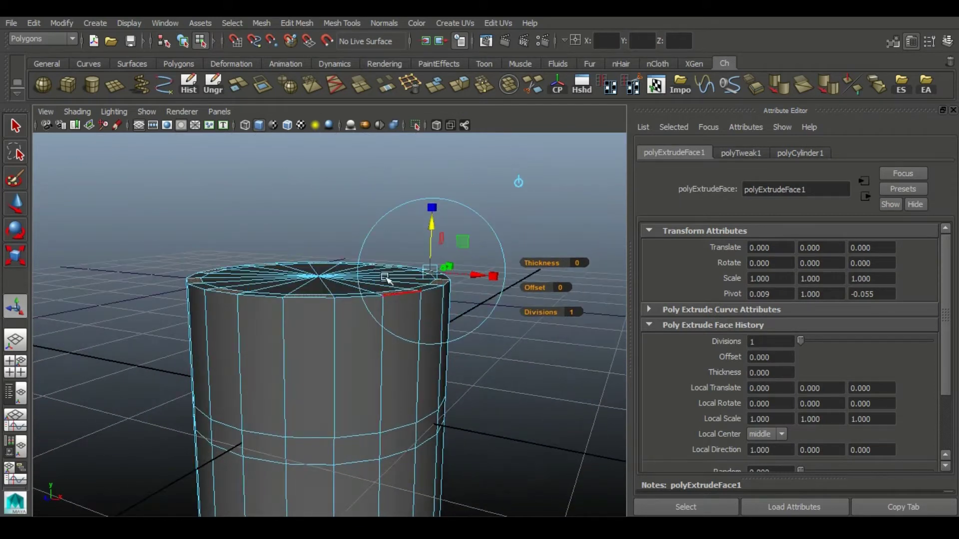
{"action": "left_click_drag", "start_coordinate": [538, 262], "coordinate": [537, 267]}
{"action": "left_click_drag", "start_coordinate": [346, 249], "coordinate": [348, 226], "text": "alt"}
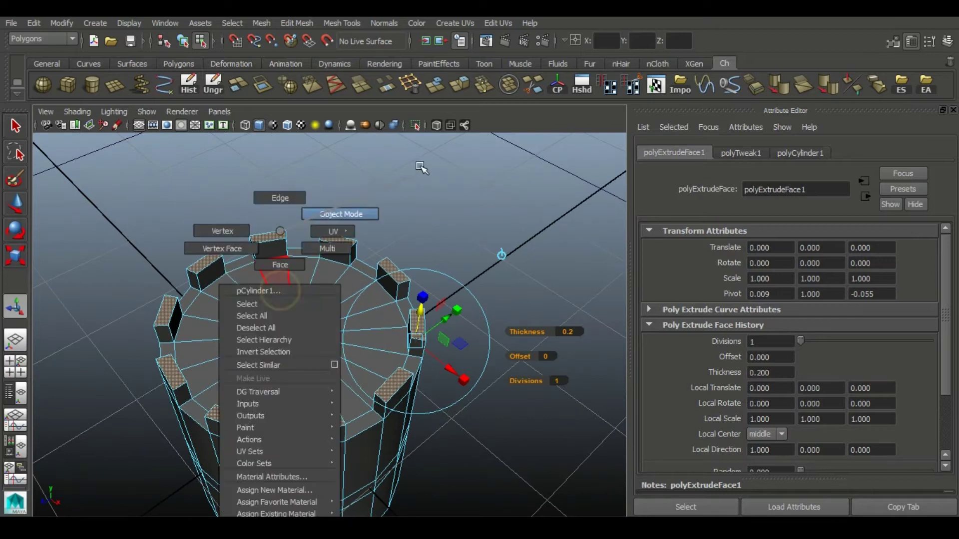
{"action": "right_click_drag", "start_coordinate": [280, 250], "coordinate": [338, 212]}
{"action": "mouse_move", "coordinate": [326, 344]}
{"action": "left_mouse_down", "text": "alt"}
{"action": "mouse_move", "coordinate": [369, 278]}
{"action": "mouse_move", "coordinate": [329, 349]}
{"action": "mouse_move", "coordinate": [319, 413]}
{"action": "mouse_move", "coordinate": [370, 338]}
{"action": "mouse_move", "coordinate": [370, 381]}
{"action": "mouse_move", "coordinate": [321, 384]}
{"action": "left_mouse_up", "text": "alt"}
{"action": "left_click", "coordinate": [330, 349]}
Select a face loop around the lower tower and extrude it with Edit Mesh > Extrude.
{"action": "right_click_drag", "start_coordinate": [321, 230], "coordinate": [322, 336]}
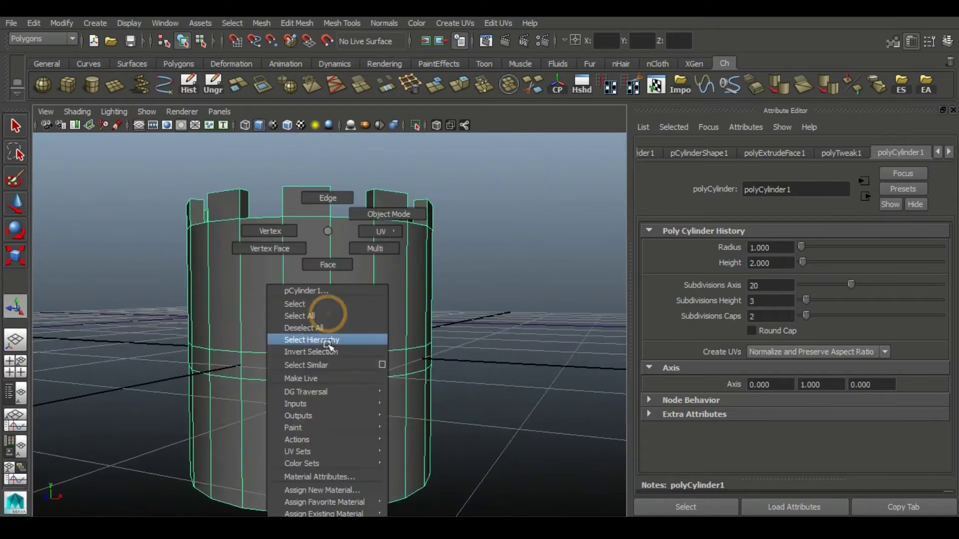
{"action": "left_click", "coordinate": [301, 362]}
{"action": "left_click", "coordinate": [459, 86]}
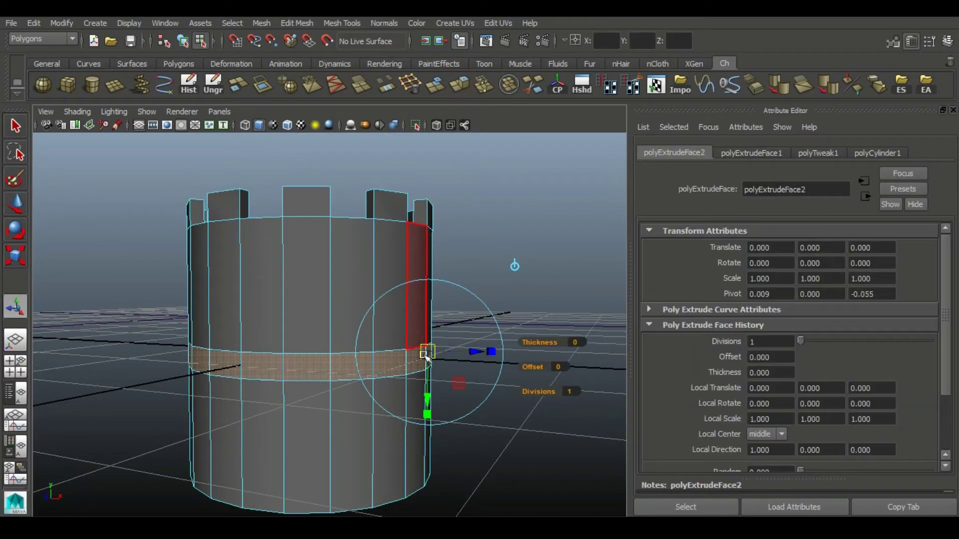
{"action": "mouse_move", "coordinate": [476, 350]}
{"action": "left_mouse_down", "text": "alt"}
{"action": "mouse_move", "coordinate": [477, 392]}
{"action": "mouse_move", "coordinate": [475, 350]}
{"action": "left_mouse_up", "text": "alt"}
{"action": "right_click_drag", "start_coordinate": [336, 231], "coordinate": [437, 146]}
{"action": "left_click", "coordinate": [480, 270]}
{"action": "mouse_move", "coordinate": [480, 269]}
{"action": "left_mouse_down", "text": "alt"}
{"action": "mouse_move", "coordinate": [336, 269]}
{"action": "mouse_move", "coordinate": [364, 270]}
{"action": "left_mouse_up", "text": "alt"}
Reselect the tower and zoom in close on its lower band.
{"action": "left_click", "coordinate": [216, 289]}
{"action": "left_click", "coordinate": [273, 317]}
{"action": "left_click", "coordinate": [430, 310]}
{"action": "mouse_move", "coordinate": [431, 309]}
{"action": "left_mouse_down", "text": "alt"}
{"action": "mouse_move", "coordinate": [338, 276]}
{"action": "mouse_move", "coordinate": [411, 317]}
{"action": "mouse_move", "coordinate": [437, 263]}
{"action": "left_mouse_up", "text": "alt"}
{"action": "right_click_drag", "start_coordinate": [436, 263], "coordinate": [443, 328], "text": "alt"}
{"action": "left_click", "coordinate": [443, 328]}
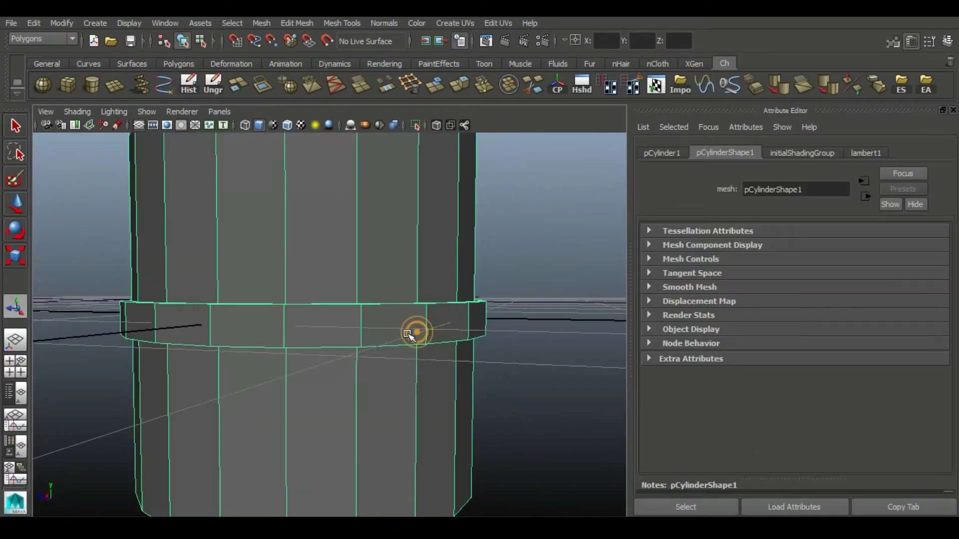
Select a band face and the tall wall face below it, then return to object mode.
{"action": "key", "text": "F11"}
{"action": "mouse_move", "coordinate": [381, 278]}
{"action": "left_mouse_down", "text": "alt"}
{"action": "mouse_move", "coordinate": [328, 407]}
{"action": "mouse_move", "coordinate": [302, 289]}
{"action": "left_mouse_up", "text": "alt"}
{"action": "left_click", "coordinate": [300, 402]}
{"action": "left_click", "coordinate": [302, 290]}
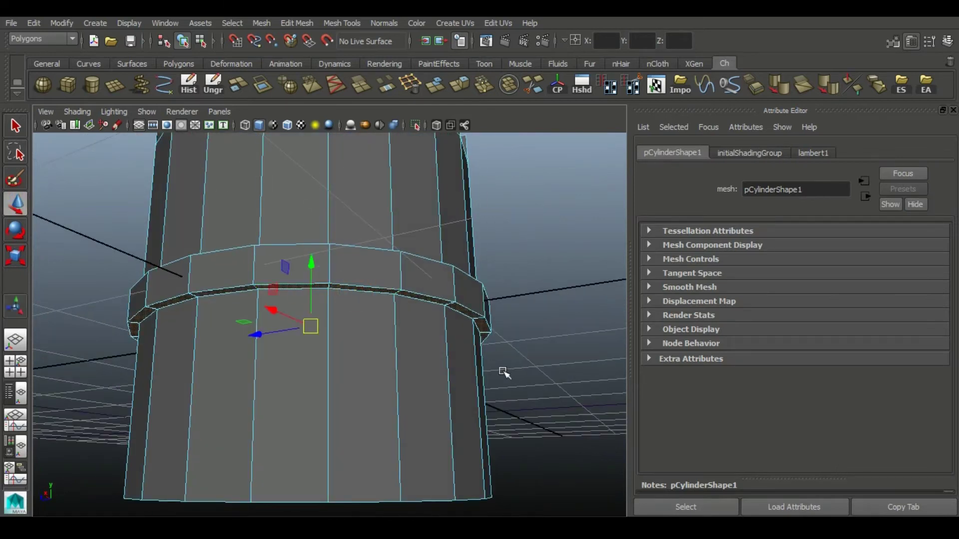
{"action": "right_click_drag", "start_coordinate": [503, 372], "coordinate": [317, 295], "text": "alt"}
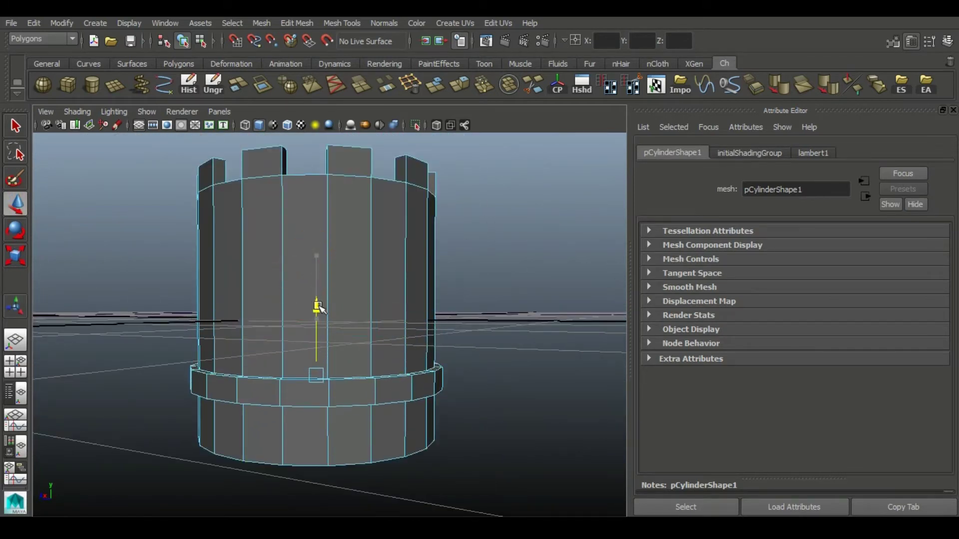
{"action": "mouse_move", "coordinate": [479, 295]}
{"action": "left_mouse_down", "text": "alt"}
{"action": "mouse_move", "coordinate": [546, 326]}
{"action": "mouse_move", "coordinate": [422, 364]}
{"action": "mouse_move", "coordinate": [364, 279]}
{"action": "mouse_move", "coordinate": [380, 215]}
{"action": "left_mouse_up", "text": "alt"}
{"action": "key", "text": "F8"}
Select three tall faces on the tower's front wall above the band.
{"action": "mouse_move", "coordinate": [332, 315]}
{"action": "left_mouse_down", "text": "alt"}
{"action": "mouse_move", "coordinate": [360, 280]}
{"action": "mouse_move", "coordinate": [355, 228]}
{"action": "mouse_move", "coordinate": [364, 306]}
{"action": "left_mouse_up", "text": "alt"}
{"action": "right_click_drag", "start_coordinate": [365, 214], "coordinate": [364, 246]}
{"action": "left_click", "coordinate": [356, 231]}
{"action": "left_click", "coordinate": [313, 320], "text": "shift"}
{"action": "mouse_move", "coordinate": [349, 330]}
{"action": "left_mouse_down", "text": "alt"}
{"action": "mouse_move", "coordinate": [364, 331]}
{"action": "mouse_move", "coordinate": [296, 311]}
{"action": "left_mouse_up", "text": "alt"}
{"action": "mouse_move", "coordinate": [125, 349]}
{"action": "left_mouse_down", "text": "alt"}
{"action": "mouse_move", "coordinate": [435, 261]}
{"action": "mouse_move", "coordinate": [387, 298]}
{"action": "left_mouse_up", "text": "alt"}
{"action": "left_click", "coordinate": [353, 322], "text": "shift"}
Narrow the inset panel to local scale 0.170 x 0.464 and switch to the Move tool.
{"action": "mouse_move", "coordinate": [594, 361]}
{"action": "left_mouse_down", "text": "alt"}
{"action": "mouse_move", "coordinate": [374, 357]}
{"action": "mouse_move", "coordinate": [289, 314]}
{"action": "mouse_move", "coordinate": [398, 439]}
{"action": "mouse_move", "coordinate": [202, 445]}
{"action": "mouse_move", "coordinate": [219, 440]}
{"action": "left_mouse_up", "text": "alt"}
{"action": "mouse_move", "coordinate": [522, 250]}
{"action": "left_mouse_down", "text": "alt"}
{"action": "mouse_move", "coordinate": [429, 320]}
{"action": "mouse_move", "coordinate": [353, 335]}
{"action": "left_mouse_up", "text": "alt"}
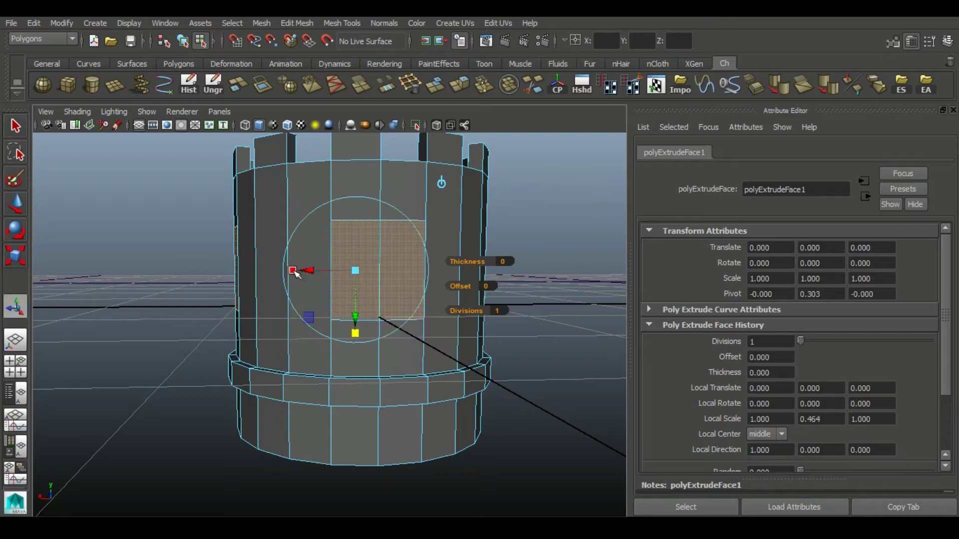
{"action": "mouse_move", "coordinate": [345, 276]}
{"action": "left_mouse_down", "text": "alt"}
{"action": "mouse_move", "coordinate": [266, 306]}
{"action": "mouse_move", "coordinate": [266, 336]}
{"action": "mouse_move", "coordinate": [439, 293]}
{"action": "mouse_move", "coordinate": [614, 270]}
{"action": "mouse_move", "coordinate": [274, 261]}
{"action": "mouse_move", "coordinate": [386, 215]}
{"action": "mouse_move", "coordinate": [536, 271]}
{"action": "mouse_move", "coordinate": [382, 290]}
{"action": "left_mouse_up", "text": "alt"}
{"action": "mouse_move", "coordinate": [321, 275]}
{"action": "left_mouse_down", "text": "alt"}
{"action": "mouse_move", "coordinate": [293, 313]}
{"action": "mouse_move", "coordinate": [320, 290]}
{"action": "mouse_move", "coordinate": [327, 202]}
{"action": "left_mouse_up", "text": "alt"}
{"action": "key", "text": "w"}
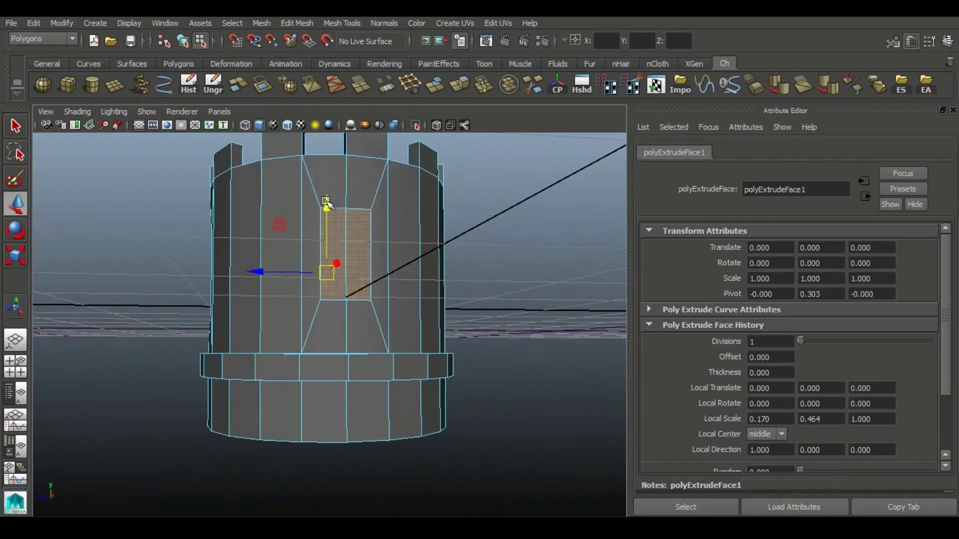
Reselect the tower in face mode and extrude the pointed-arch window face.
{"action": "key", "text": "F8"}
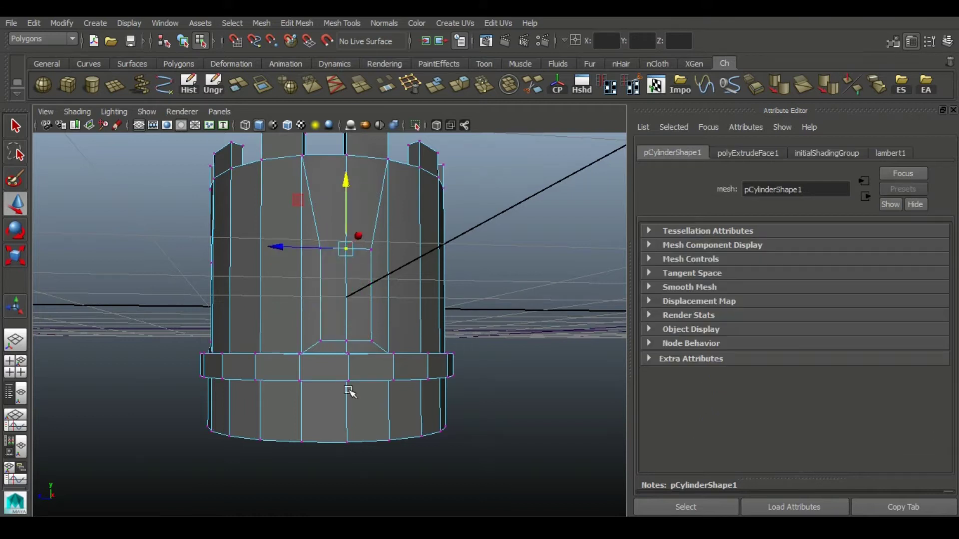
{"action": "left_click_drag", "start_coordinate": [349, 392], "coordinate": [295, 279], "text": "alt"}
{"action": "left_click_drag", "start_coordinate": [128, 314], "coordinate": [400, 321], "text": "alt"}
{"action": "mouse_move", "coordinate": [188, 325]}
{"action": "left_mouse_down", "text": "alt"}
{"action": "mouse_move", "coordinate": [310, 332]}
{"action": "mouse_move", "coordinate": [391, 321]}
{"action": "mouse_move", "coordinate": [377, 327]}
{"action": "left_mouse_up", "text": "alt"}
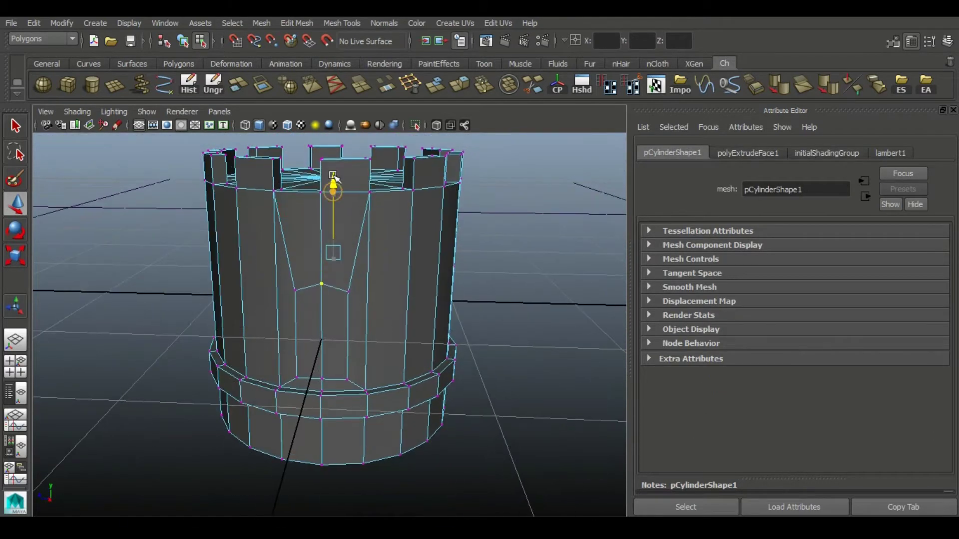
{"action": "mouse_move", "coordinate": [338, 164]}
{"action": "left_mouse_down", "text": "alt"}
{"action": "mouse_move", "coordinate": [503, 223]}
{"action": "mouse_move", "coordinate": [208, 358]}
{"action": "left_mouse_up", "text": "alt"}
{"action": "key", "text": "F11"}
{"action": "mouse_move", "coordinate": [275, 325]}
{"action": "left_mouse_down", "text": "alt"}
{"action": "mouse_move", "coordinate": [364, 386]}
{"action": "mouse_move", "coordinate": [317, 317]}
{"action": "mouse_move", "coordinate": [369, 402]}
{"action": "mouse_move", "coordinate": [395, 353]}
{"action": "left_mouse_up", "text": "alt"}
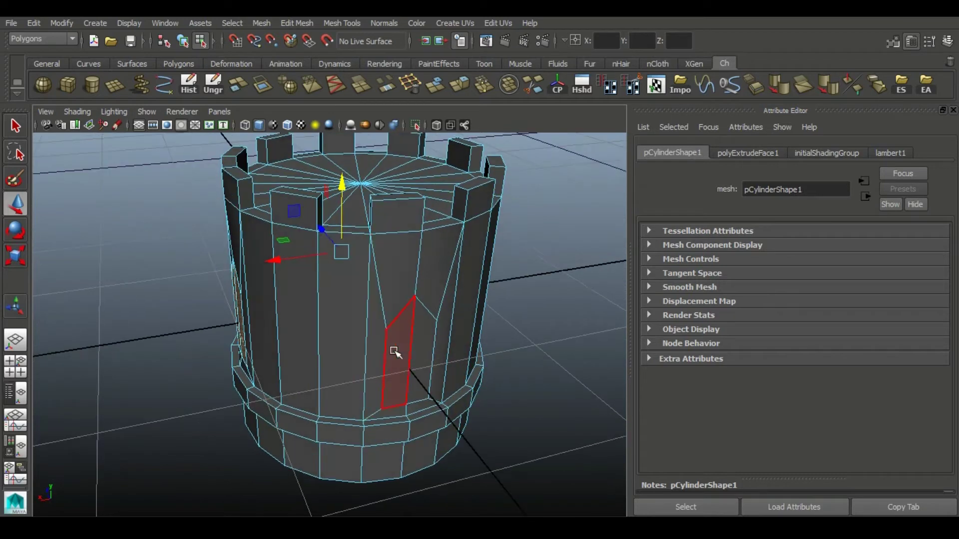
{"action": "left_click_drag", "start_coordinate": [523, 416], "coordinate": [346, 340], "text": "alt"}
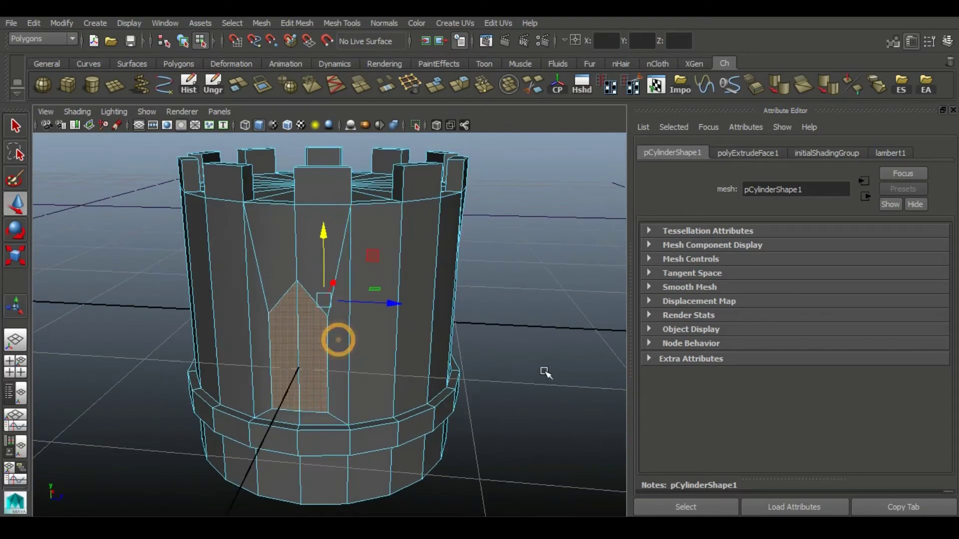
{"action": "left_click", "coordinate": [460, 88]}
Recess the extruded arched window face into the wall to local Z -0.042.
{"action": "mouse_move", "coordinate": [279, 299]}
{"action": "left_mouse_down", "text": "alt"}
{"action": "mouse_move", "coordinate": [195, 263]}
{"action": "mouse_move", "coordinate": [234, 328]}
{"action": "left_mouse_up", "text": "alt"}
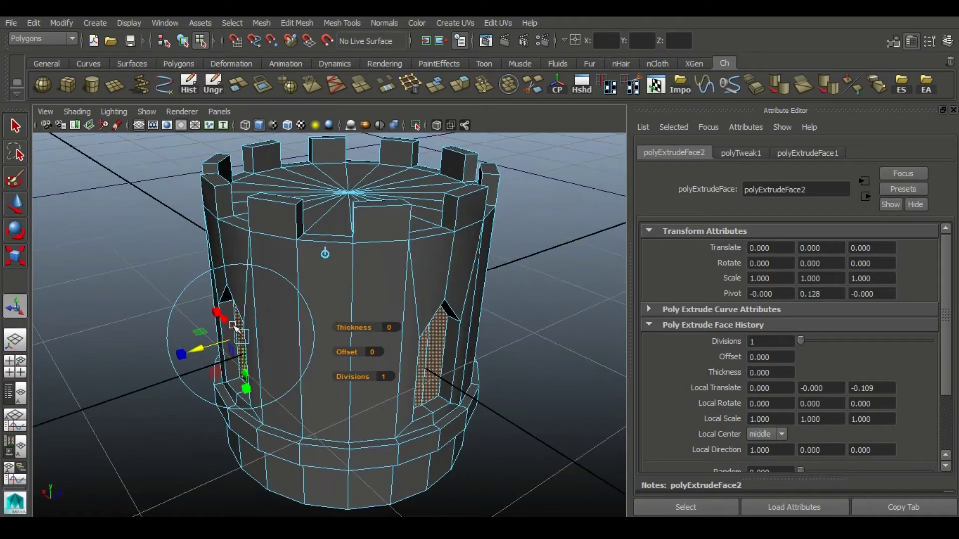
{"action": "mouse_move", "coordinate": [192, 350]}
{"action": "left_mouse_down", "text": "alt"}
{"action": "mouse_move", "coordinate": [332, 326]}
{"action": "mouse_move", "coordinate": [368, 300]}
{"action": "mouse_move", "coordinate": [370, 353]}
{"action": "left_mouse_up", "text": "alt"}
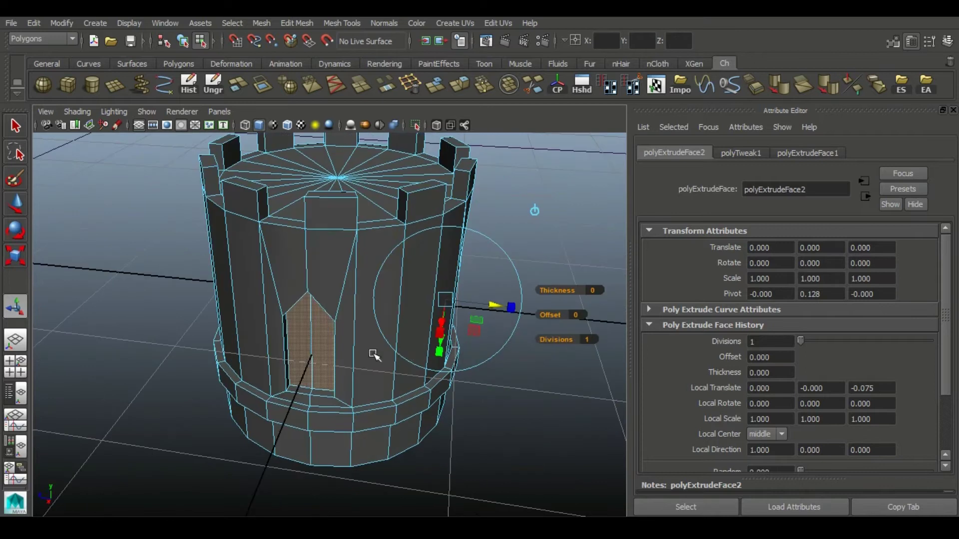
{"action": "mouse_move", "coordinate": [490, 329]}
{"action": "left_mouse_down", "text": "alt"}
{"action": "mouse_move", "coordinate": [296, 300]}
{"action": "mouse_move", "coordinate": [316, 295]}
{"action": "left_mouse_up", "text": "alt"}
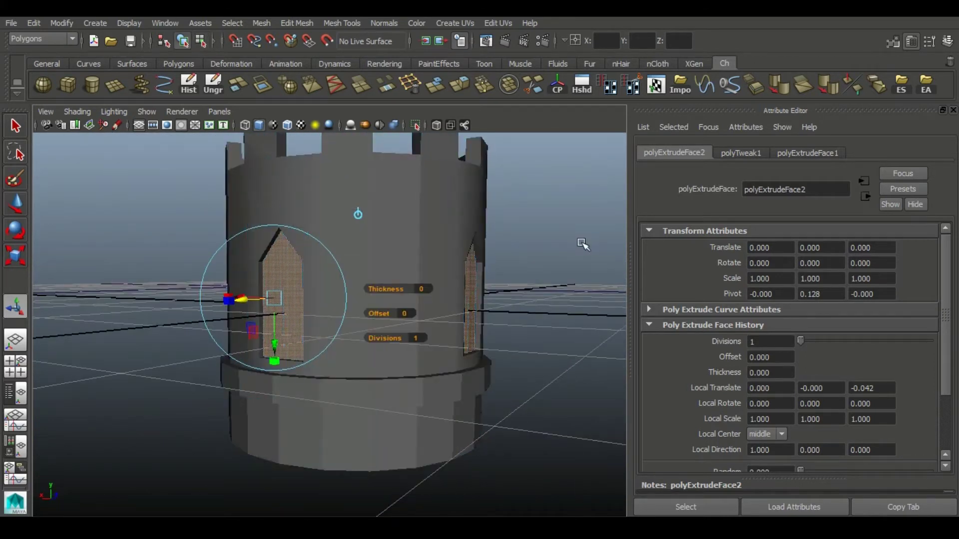
Reselect the tower and pick wall vertices beside the window in component mode.
{"action": "left_click", "coordinate": [531, 381]}
{"action": "left_click_drag", "start_coordinate": [396, 385], "coordinate": [368, 285], "text": "alt"}
{"action": "left_click", "coordinate": [368, 285]}
{"action": "left_click", "coordinate": [460, 349]}
{"action": "mouse_move", "coordinate": [460, 349]}
{"action": "left_mouse_down", "text": "alt"}
{"action": "mouse_move", "coordinate": [294, 326]}
{"action": "mouse_move", "coordinate": [154, 339]}
{"action": "mouse_move", "coordinate": [157, 377]}
{"action": "mouse_move", "coordinate": [336, 368]}
{"action": "mouse_move", "coordinate": [268, 406]}
{"action": "mouse_move", "coordinate": [374, 428]}
{"action": "mouse_move", "coordinate": [290, 400]}
{"action": "mouse_move", "coordinate": [239, 403]}
{"action": "left_mouse_up", "text": "alt"}
{"action": "left_click", "coordinate": [336, 369]}
{"action": "key", "text": "F10"}
{"action": "left_click", "coordinate": [287, 361]}
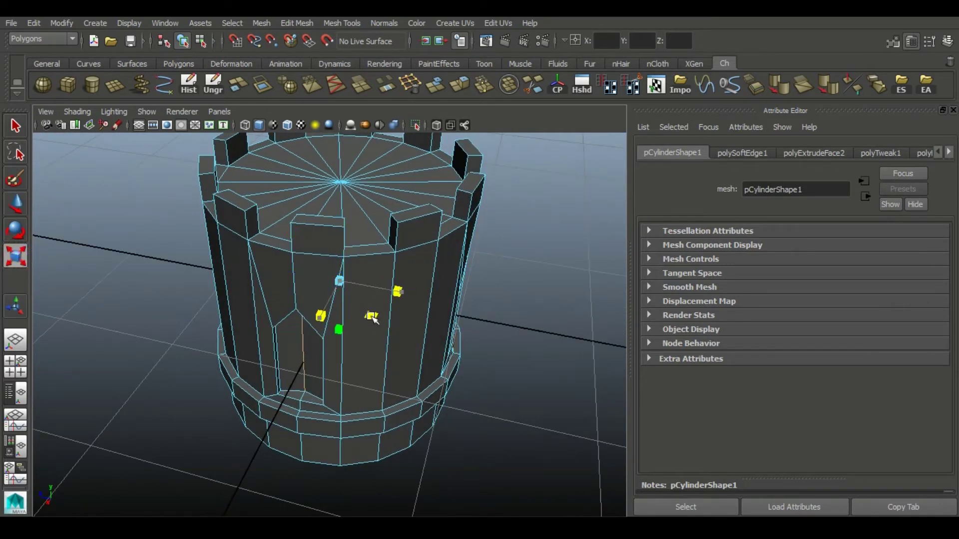
Select the tower's bottom face and move it down to lengthen the tower.
{"action": "mouse_move", "coordinate": [374, 319]}
{"action": "left_mouse_down", "text": "alt"}
{"action": "mouse_move", "coordinate": [407, 281]}
{"action": "mouse_move", "coordinate": [574, 321]}
{"action": "mouse_move", "coordinate": [207, 299]}
{"action": "mouse_move", "coordinate": [406, 281]}
{"action": "mouse_move", "coordinate": [518, 381]}
{"action": "mouse_move", "coordinate": [530, 293]}
{"action": "mouse_move", "coordinate": [350, 349]}
{"action": "mouse_move", "coordinate": [398, 350]}
{"action": "mouse_move", "coordinate": [327, 343]}
{"action": "mouse_move", "coordinate": [348, 362]}
{"action": "left_mouse_up", "text": "alt"}
{"action": "left_click", "coordinate": [518, 381]}
{"action": "left_click", "coordinate": [348, 362]}
{"action": "left_click_drag", "start_coordinate": [482, 342], "coordinate": [374, 347], "text": "alt"}
{"action": "right_click_drag", "start_coordinate": [355, 302], "coordinate": [337, 378]}
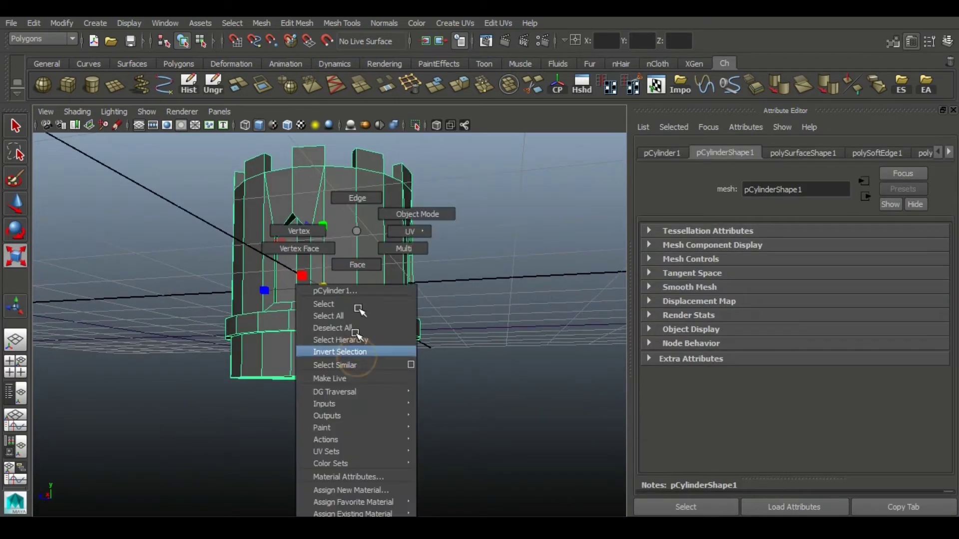
{"action": "left_click_drag", "start_coordinate": [336, 423], "coordinate": [336, 365], "text": "alt"}
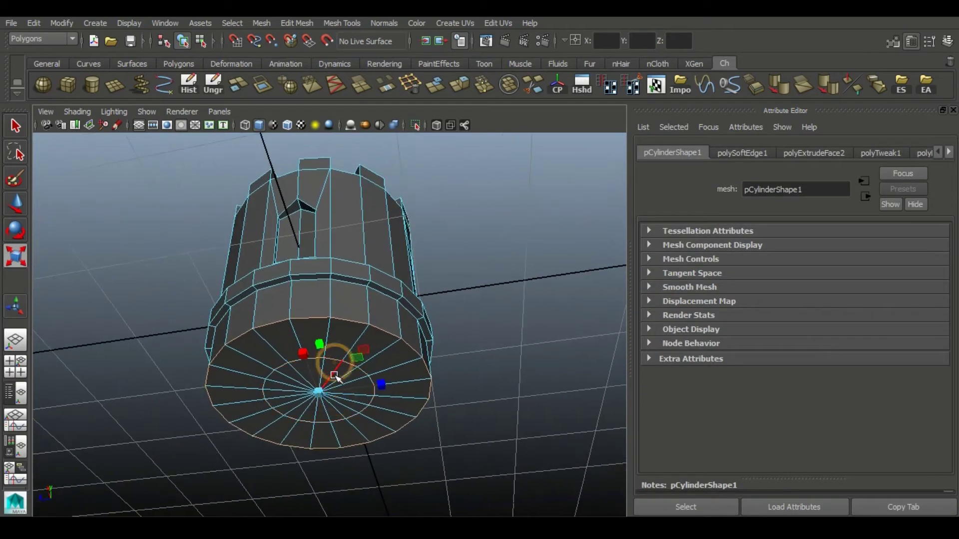
{"action": "left_click", "coordinate": [16, 203]}
{"action": "left_click_drag", "start_coordinate": [325, 299], "coordinate": [332, 292], "text": "alt"}
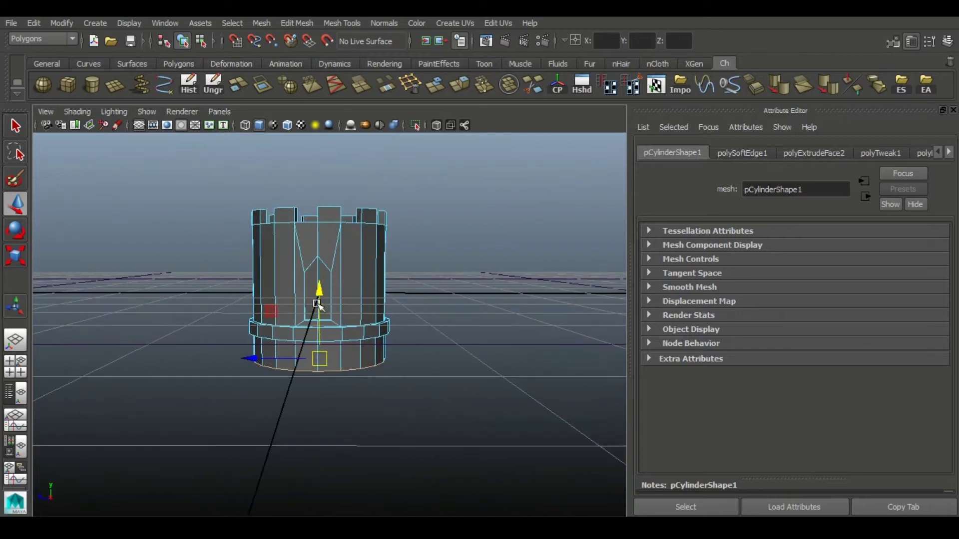
{"action": "right_click_drag", "start_coordinate": [456, 372], "coordinate": [398, 285], "text": "alt"}
{"action": "mouse_move", "coordinate": [398, 285]}
{"action": "left_mouse_down", "text": "alt"}
{"action": "mouse_move", "coordinate": [348, 255]}
{"action": "mouse_move", "coordinate": [350, 300]}
{"action": "left_mouse_up", "text": "alt"}
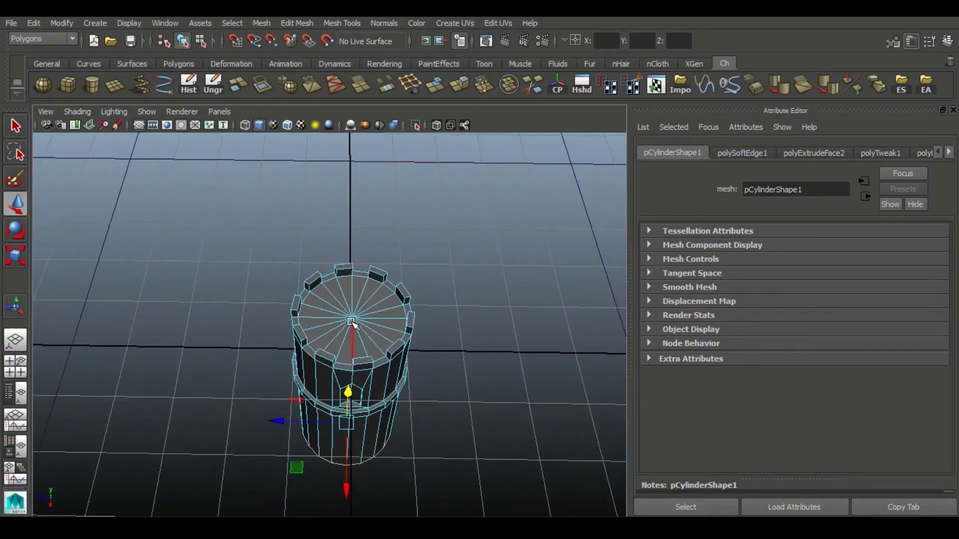
Reselect the tower in object mode and hide the wireframe overlay.
{"action": "left_click", "coordinate": [150, 210]}
{"action": "left_click", "coordinate": [139, 125]}
{"action": "key", "text": "ctrl+a"}
{"action": "left_click_drag", "start_coordinate": [466, 368], "coordinate": [488, 262], "text": "alt"}
{"action": "left_click", "coordinate": [385, 374]}
{"action": "mouse_move", "coordinate": [385, 375]}
{"action": "left_mouse_down", "text": "alt"}
{"action": "mouse_move", "coordinate": [364, 354]}
{"action": "mouse_move", "coordinate": [385, 268]}
{"action": "left_mouse_up", "text": "alt"}
Reselect the tower and orbit until it stands upright in view.
{"action": "left_click", "coordinate": [546, 246]}
{"action": "mouse_move", "coordinate": [546, 246]}
{"action": "left_mouse_down", "text": "alt"}
{"action": "mouse_move", "coordinate": [320, 251]}
{"action": "mouse_move", "coordinate": [505, 242]}
{"action": "left_mouse_up", "text": "alt"}
{"action": "left_click", "coordinate": [435, 257]}
{"action": "mouse_move", "coordinate": [428, 259]}
{"action": "left_mouse_down", "text": "alt"}
{"action": "mouse_move", "coordinate": [422, 319]}
{"action": "mouse_move", "coordinate": [670, 355]}
{"action": "mouse_move", "coordinate": [343, 381]}
{"action": "mouse_move", "coordinate": [374, 103]}
{"action": "mouse_move", "coordinate": [413, 331]}
{"action": "mouse_move", "coordinate": [388, 419]}
{"action": "left_mouse_up", "text": "alt"}
{"action": "mouse_move", "coordinate": [372, 310]}
{"action": "left_mouse_down", "text": "alt"}
{"action": "mouse_move", "coordinate": [557, 428]}
{"action": "mouse_move", "coordinate": [499, 281]}
{"action": "left_mouse_up", "text": "alt"}
{"action": "mouse_move", "coordinate": [475, 338]}
{"action": "left_mouse_down", "text": "alt"}
{"action": "mouse_move", "coordinate": [549, 301]}
{"action": "mouse_move", "coordinate": [465, 344]}
{"action": "left_mouse_up", "text": "alt"}
{"action": "mouse_move", "coordinate": [460, 377]}
{"action": "left_mouse_down", "text": "alt"}
{"action": "mouse_move", "coordinate": [299, 375]}
{"action": "mouse_move", "coordinate": [539, 378]}
{"action": "mouse_move", "coordinate": [537, 403]}
{"action": "mouse_move", "coordinate": [330, 357]}
{"action": "mouse_move", "coordinate": [416, 390]}
{"action": "left_mouse_up", "text": "alt"}
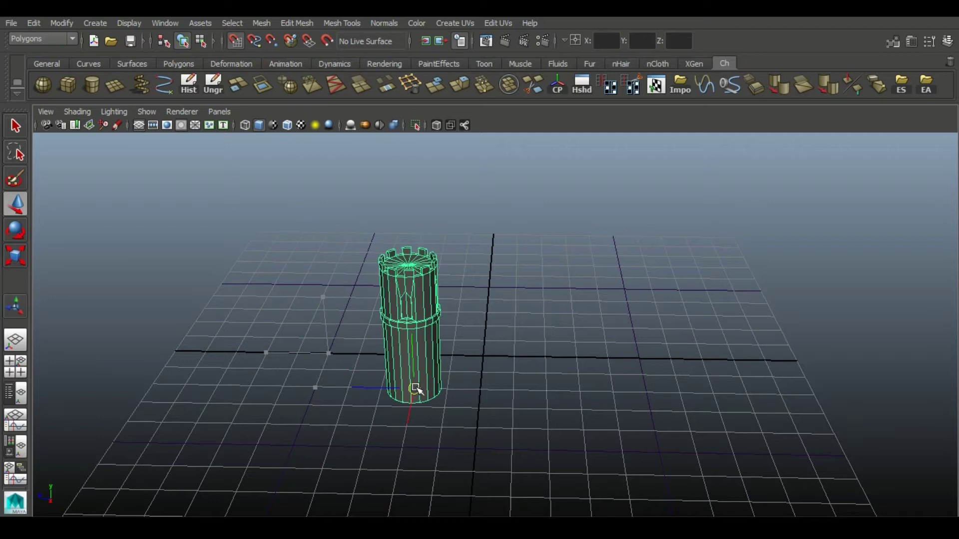
Duplicate the tower with Ctrl+D and move one copy to the left of the other.
{"action": "key", "text": "ctrl+d"}
{"action": "left_click_drag", "start_coordinate": [406, 425], "coordinate": [525, 395]}
{"action": "left_click", "coordinate": [434, 379]}
{"action": "left_click_drag", "start_coordinate": [417, 395], "coordinate": [322, 405]}
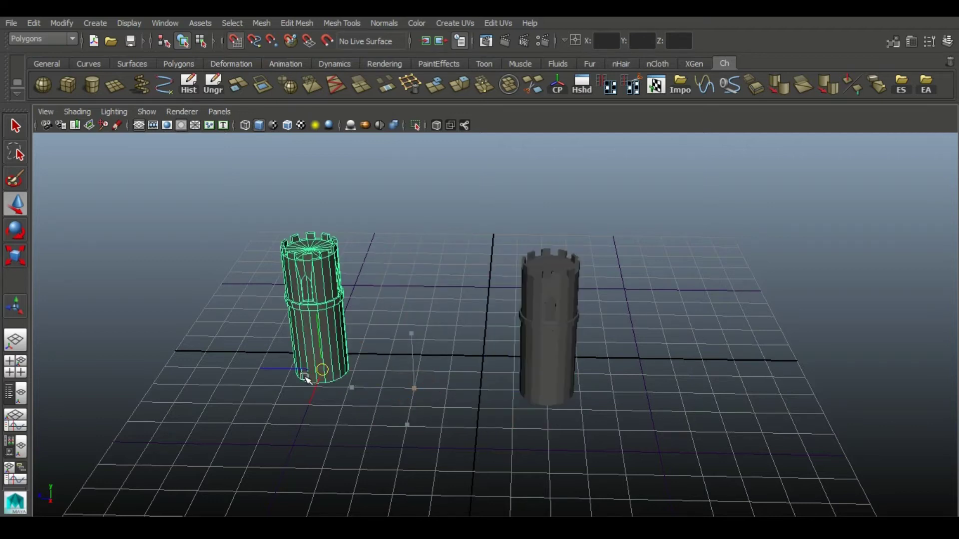
{"action": "left_click", "coordinate": [553, 368]}
Create a polygon cube between the two towers.
{"action": "mouse_move", "coordinate": [508, 407]}
{"action": "left_mouse_down", "text": "alt"}
{"action": "mouse_move", "coordinate": [459, 377]}
{"action": "mouse_move", "coordinate": [546, 314]}
{"action": "mouse_move", "coordinate": [428, 236]}
{"action": "mouse_move", "coordinate": [294, 430]}
{"action": "mouse_move", "coordinate": [438, 423]}
{"action": "mouse_move", "coordinate": [559, 381]}
{"action": "mouse_move", "coordinate": [424, 225]}
{"action": "mouse_move", "coordinate": [311, 152]}
{"action": "left_mouse_up", "text": "alt"}
{"action": "left_click", "coordinate": [575, 394]}
{"action": "mouse_move", "coordinate": [110, 149]}
{"action": "left_mouse_down", "text": "alt"}
{"action": "mouse_move", "coordinate": [430, 315]}
{"action": "mouse_move", "coordinate": [450, 306]}
{"action": "mouse_move", "coordinate": [518, 336]}
{"action": "mouse_move", "coordinate": [573, 320]}
{"action": "mouse_move", "coordinate": [538, 347]}
{"action": "mouse_move", "coordinate": [593, 56]}
{"action": "left_mouse_up", "text": "alt"}
{"action": "left_click", "coordinate": [449, 306]}
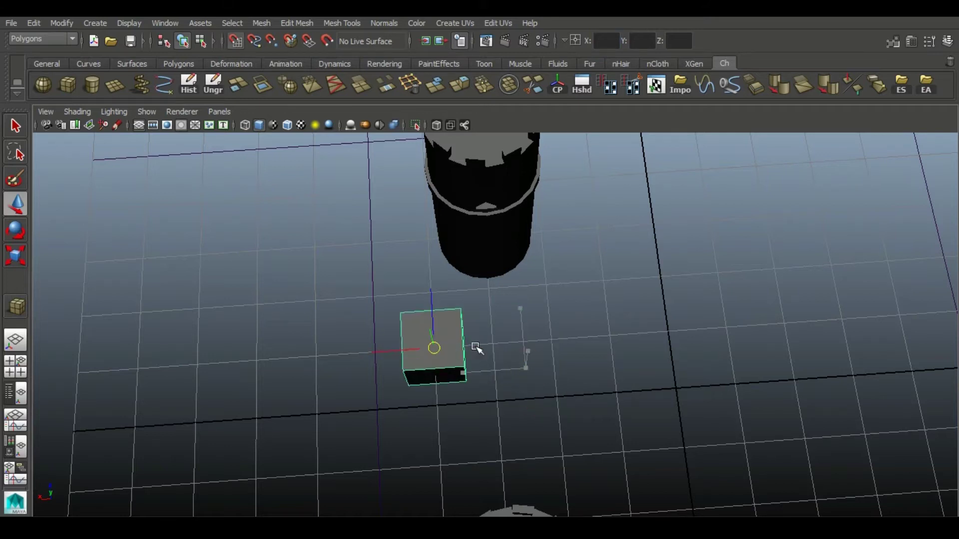
Switch the cube to face mode and stretch its side out to the right tower.
{"action": "left_click_drag", "start_coordinate": [569, 333], "coordinate": [589, 308], "text": "alt"}
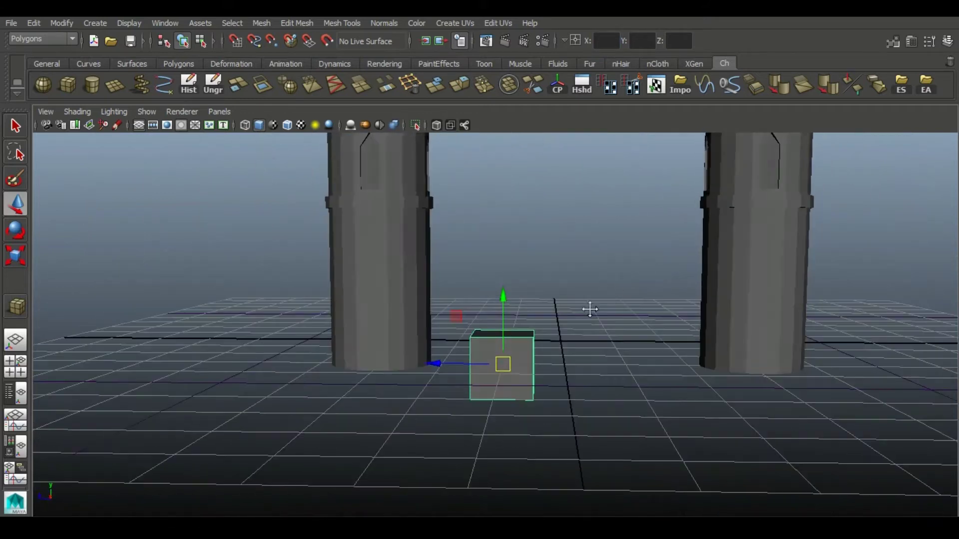
{"action": "right_click_drag", "start_coordinate": [514, 229], "coordinate": [514, 403]}
{"action": "left_click_drag", "start_coordinate": [514, 402], "coordinate": [605, 129], "text": "alt"}
{"action": "mouse_move", "coordinate": [538, 203]}
{"action": "left_mouse_down", "text": "alt"}
{"action": "mouse_move", "coordinate": [531, 299]}
{"action": "mouse_move", "coordinate": [490, 356]}
{"action": "left_mouse_up", "text": "alt"}
{"action": "left_click_drag", "start_coordinate": [497, 219], "coordinate": [478, 233], "text": "alt"}
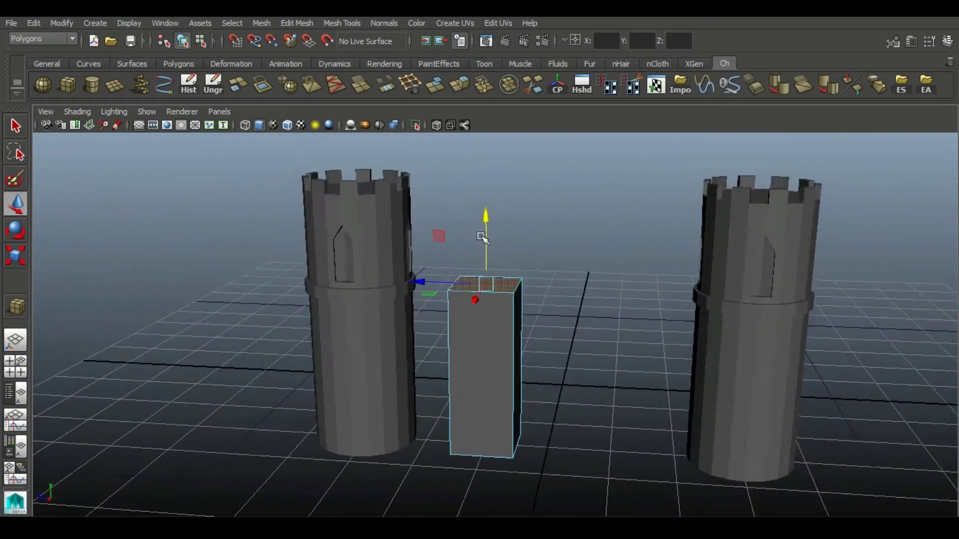
{"action": "mouse_move", "coordinate": [425, 302]}
{"action": "left_mouse_down", "text": "alt"}
{"action": "mouse_move", "coordinate": [544, 317]}
{"action": "mouse_move", "coordinate": [514, 370]}
{"action": "mouse_move", "coordinate": [497, 349]}
{"action": "mouse_move", "coordinate": [643, 343]}
{"action": "left_mouse_up", "text": "alt"}
Pull the wall's left end face out to meet the left tower.
{"action": "mouse_move", "coordinate": [746, 383]}
{"action": "left_mouse_down", "text": "alt"}
{"action": "mouse_move", "coordinate": [616, 278]}
{"action": "mouse_move", "coordinate": [606, 315]}
{"action": "mouse_move", "coordinate": [421, 364]}
{"action": "mouse_move", "coordinate": [348, 273]}
{"action": "mouse_move", "coordinate": [290, 273]}
{"action": "left_mouse_up", "text": "alt"}
{"action": "left_click", "coordinate": [421, 364]}
{"action": "mouse_move", "coordinate": [353, 274]}
{"action": "left_mouse_down", "text": "alt"}
{"action": "mouse_move", "coordinate": [563, 321]}
{"action": "mouse_move", "coordinate": [499, 304]}
{"action": "mouse_move", "coordinate": [593, 345]}
{"action": "mouse_move", "coordinate": [539, 463]}
{"action": "mouse_move", "coordinate": [514, 322]}
{"action": "mouse_move", "coordinate": [443, 368]}
{"action": "mouse_move", "coordinate": [457, 336]}
{"action": "left_mouse_up", "text": "alt"}
{"action": "right_click", "coordinate": [499, 304]}
Extrude the wall's top face in face mode.
{"action": "right_click_drag", "start_coordinate": [428, 240], "coordinate": [428, 261]}
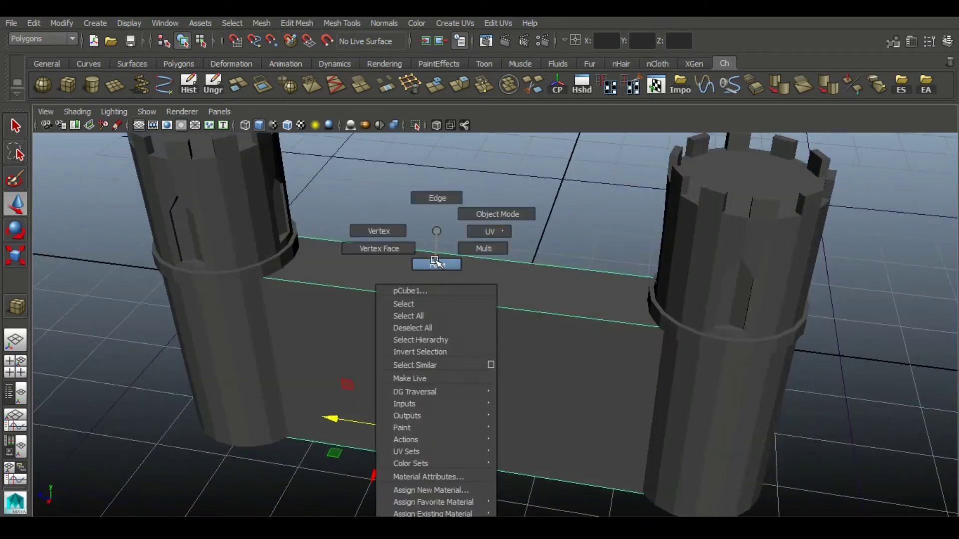
{"action": "left_click_drag", "start_coordinate": [428, 270], "coordinate": [449, 250], "text": "alt"}
{"action": "left_click", "coordinate": [469, 86]}
{"action": "left_click_drag", "start_coordinate": [245, 243], "coordinate": [524, 263], "text": "alt"}
{"action": "scroll", "coordinate": [358, 261], "scroll_direction": "up", "scroll_amount": 3}
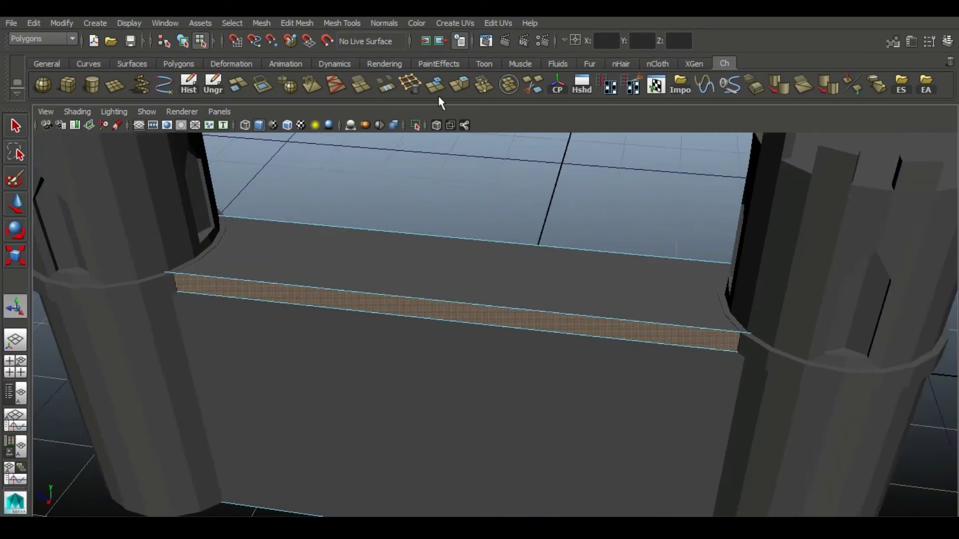
{"action": "mouse_move", "coordinate": [428, 342]}
{"action": "left_mouse_down", "text": "alt"}
{"action": "mouse_move", "coordinate": [342, 266]}
{"action": "mouse_move", "coordinate": [293, 253]}
{"action": "mouse_move", "coordinate": [348, 274]}
{"action": "left_mouse_up", "text": "alt"}
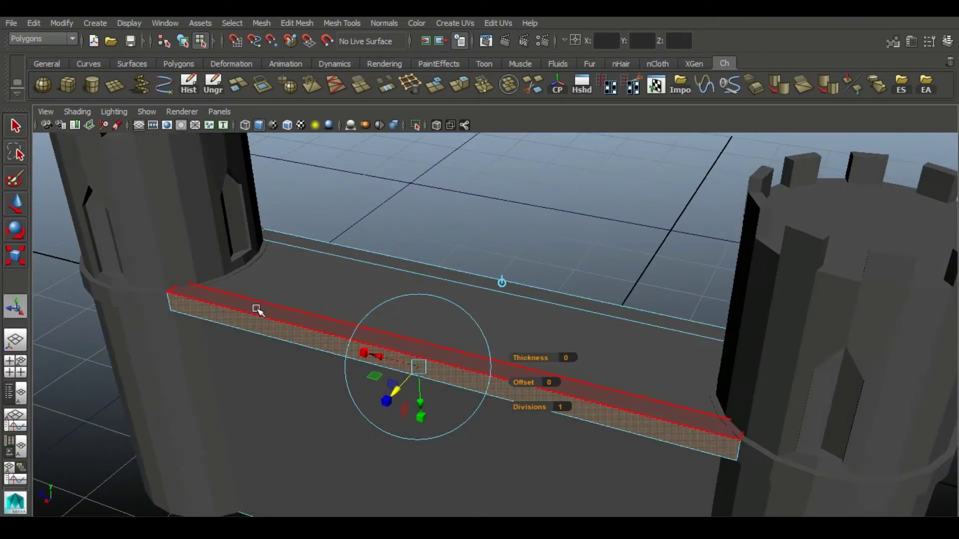
Extrude the front strip of the wall top upward into a parapet.
{"action": "left_click", "coordinate": [550, 347]}
{"action": "mouse_move", "coordinate": [489, 279]}
{"action": "left_mouse_down", "text": "alt"}
{"action": "mouse_move", "coordinate": [496, 261]}
{"action": "mouse_move", "coordinate": [451, 199]}
{"action": "mouse_move", "coordinate": [475, 270]}
{"action": "mouse_move", "coordinate": [246, 292]}
{"action": "left_mouse_up", "text": "alt"}
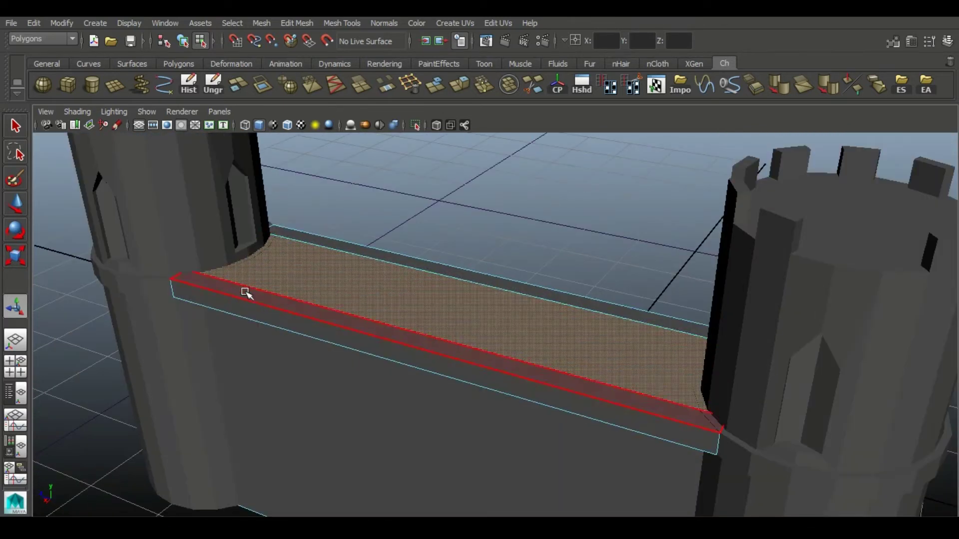
{"action": "left_click_drag", "start_coordinate": [459, 280], "coordinate": [457, 248], "text": "alt"}
{"action": "left_click_drag", "start_coordinate": [325, 266], "coordinate": [310, 377], "text": "alt"}
{"action": "left_click", "coordinate": [448, 184]}
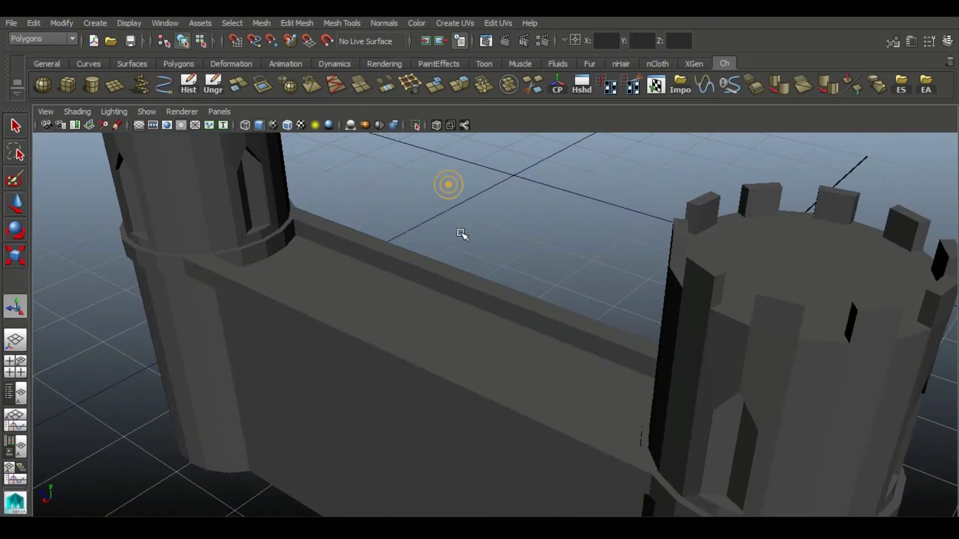
Create a small polygon cube on the grid near the tower base.
{"action": "left_click_drag", "start_coordinate": [461, 233], "coordinate": [250, 300], "text": "alt"}
{"action": "left_click", "coordinate": [67, 85]}
{"action": "left_click_drag", "start_coordinate": [387, 306], "coordinate": [428, 310], "text": "alt"}
{"action": "mouse_move", "coordinate": [433, 507]}
{"action": "left_mouse_down"}
{"action": "mouse_move", "coordinate": [521, 468]}
{"action": "mouse_move", "coordinate": [364, 427]}
{"action": "left_mouse_up"}
Move the small cube beside the tower base and scale it narrower and taller.
{"action": "key", "text": "r"}
{"action": "left_click_drag", "start_coordinate": [305, 423], "coordinate": [350, 425]}
{"action": "mouse_move", "coordinate": [350, 424]}
{"action": "left_mouse_down", "text": "alt"}
{"action": "mouse_move", "coordinate": [475, 359]}
{"action": "mouse_move", "coordinate": [445, 394]}
{"action": "mouse_move", "coordinate": [475, 388]}
{"action": "mouse_move", "coordinate": [437, 299]}
{"action": "mouse_move", "coordinate": [501, 395]}
{"action": "mouse_move", "coordinate": [449, 360]}
{"action": "mouse_move", "coordinate": [443, 229]}
{"action": "left_mouse_up", "text": "alt"}
{"action": "right_click_drag", "start_coordinate": [443, 229], "coordinate": [443, 261]}
{"action": "left_click", "coordinate": [411, 402]}
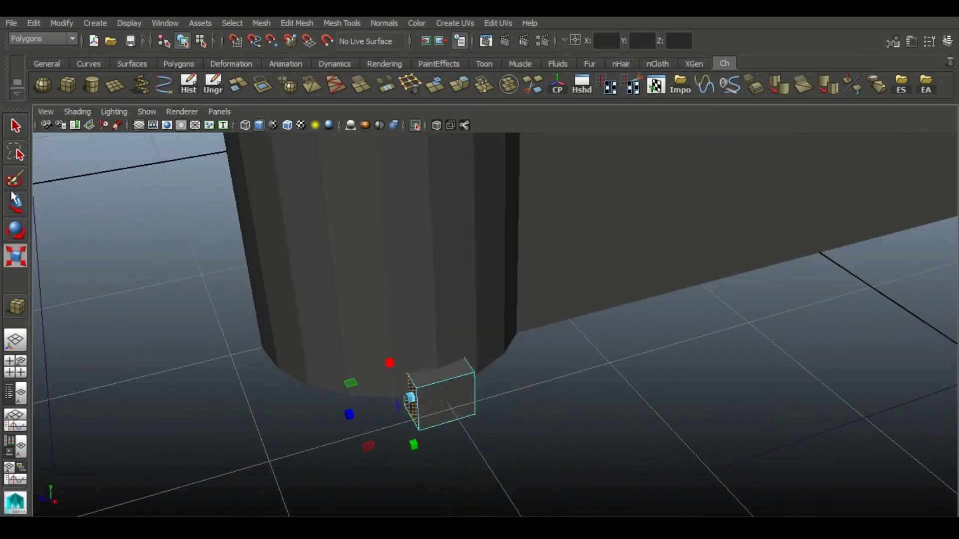
Zoom in on the cube on the tower ledge and switch it to face editing.
{"action": "left_click_drag", "start_coordinate": [440, 382], "coordinate": [394, 367], "text": "alt"}
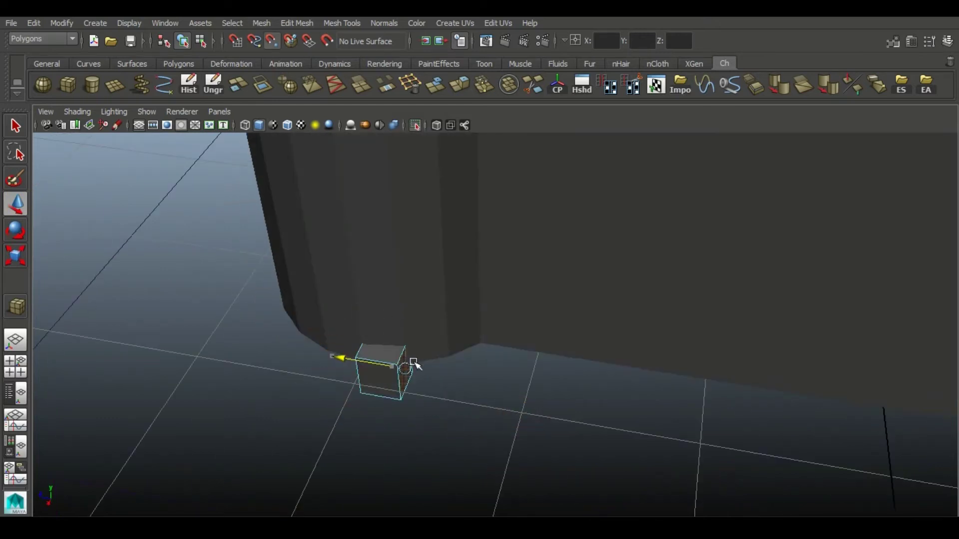
{"action": "left_click_drag", "start_coordinate": [396, 439], "coordinate": [567, 259], "text": "alt"}
{"action": "right_click_drag", "start_coordinate": [567, 260], "coordinate": [392, 464], "text": "alt"}
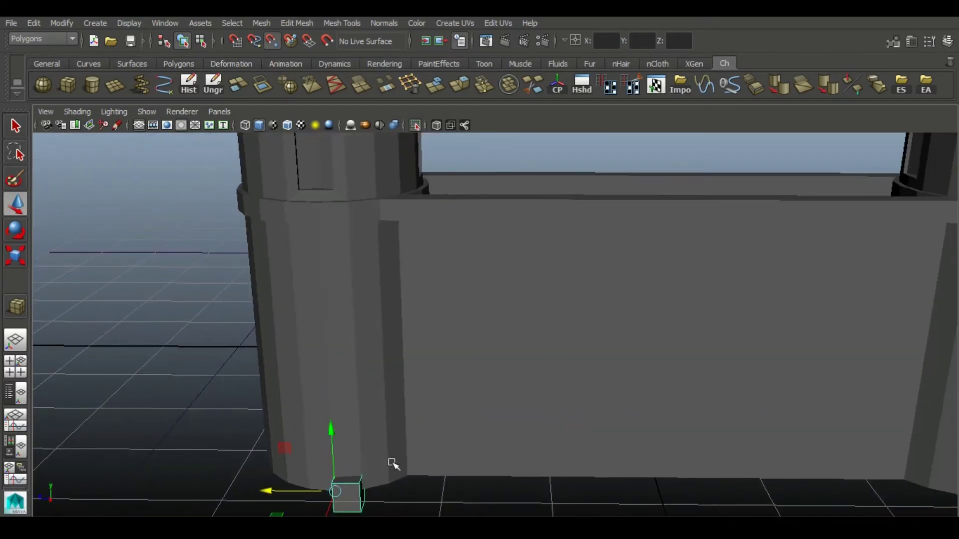
{"action": "left_click_drag", "start_coordinate": [409, 215], "coordinate": [402, 223], "text": "alt"}
{"action": "mouse_move", "coordinate": [402, 223]}
{"action": "right_mouse_down", "text": "alt"}
{"action": "mouse_move", "coordinate": [381, 293]}
{"action": "mouse_move", "coordinate": [422, 226]}
{"action": "right_mouse_up", "text": "alt"}
{"action": "left_click_drag", "start_coordinate": [422, 226], "coordinate": [428, 264], "text": "alt"}
{"action": "right_click_drag", "start_coordinate": [428, 253], "coordinate": [428, 261]}
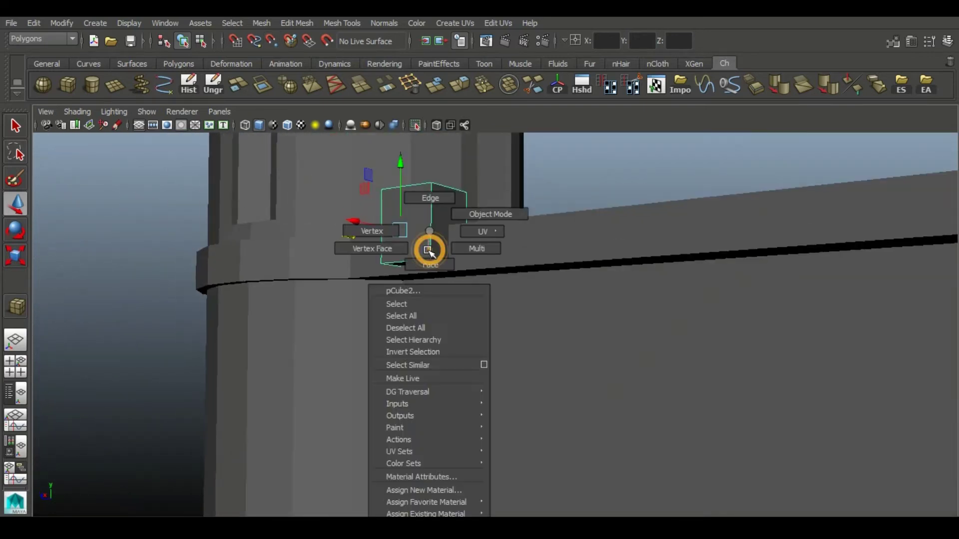
Return the cube to object mode and turn Isolate Select off to show every object.
{"action": "left_click_drag", "start_coordinate": [331, 244], "coordinate": [309, 259], "text": "alt"}
{"action": "right_click_drag", "start_coordinate": [310, 260], "coordinate": [289, 279], "text": "alt"}
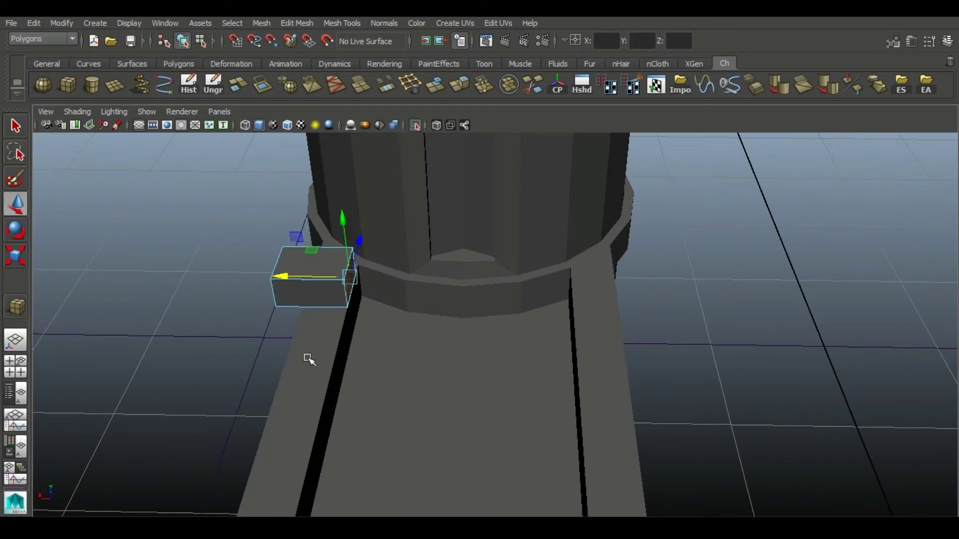
{"action": "left_click_drag", "start_coordinate": [309, 358], "coordinate": [345, 344], "text": "alt"}
{"action": "left_click_drag", "start_coordinate": [313, 308], "coordinate": [520, 268], "text": "alt"}
{"action": "right_click_drag", "start_coordinate": [520, 267], "coordinate": [633, 193]}
{"action": "left_click", "coordinate": [413, 125]}
{"action": "right_click_drag", "start_coordinate": [525, 150], "coordinate": [595, 133]}
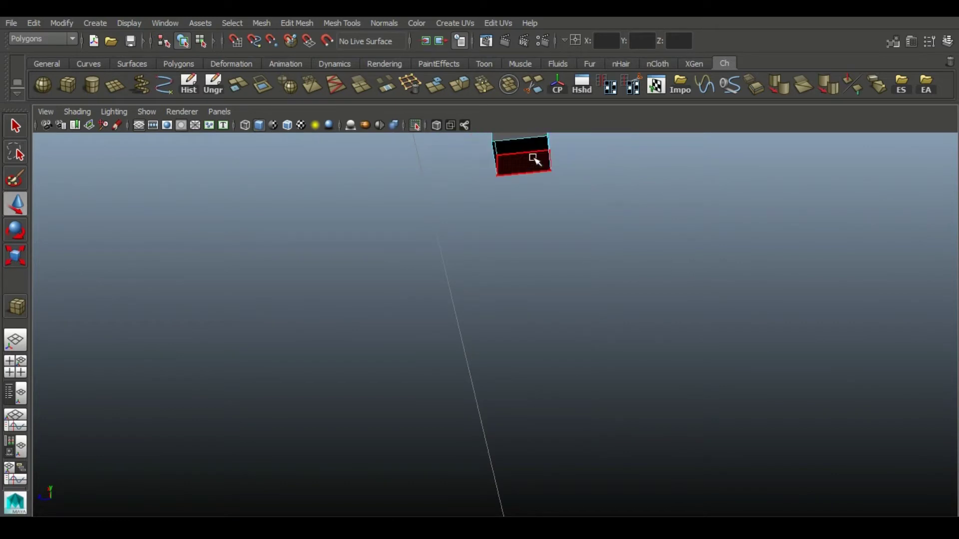
{"action": "left_click", "coordinate": [415, 124]}
Select the small cube at the tower-wall junction and check its placement on the wall top.
{"action": "left_click_drag", "start_coordinate": [456, 287], "coordinate": [455, 414], "text": "alt"}
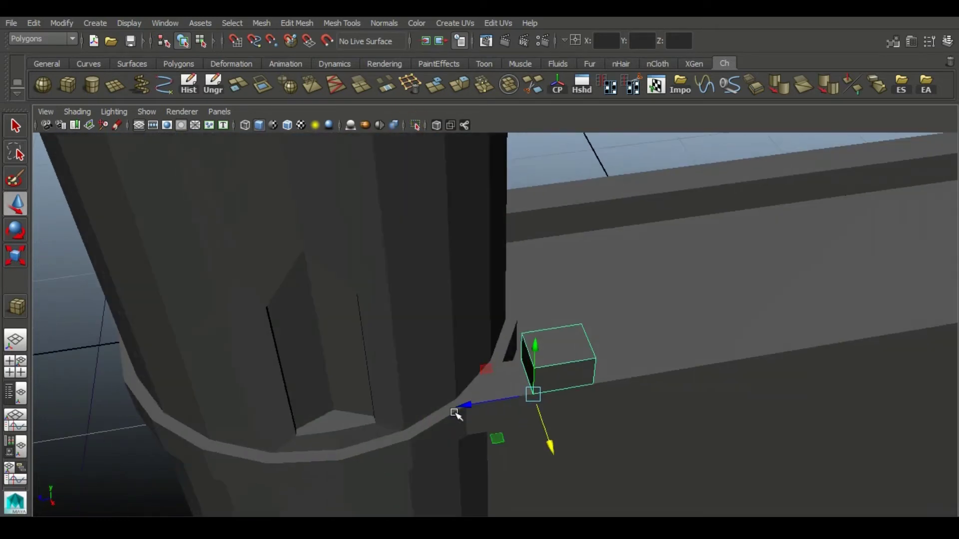
{"action": "mouse_move", "coordinate": [362, 404]}
{"action": "left_mouse_down", "text": "alt"}
{"action": "mouse_move", "coordinate": [147, 314]}
{"action": "mouse_move", "coordinate": [217, 296]}
{"action": "left_mouse_up", "text": "alt"}
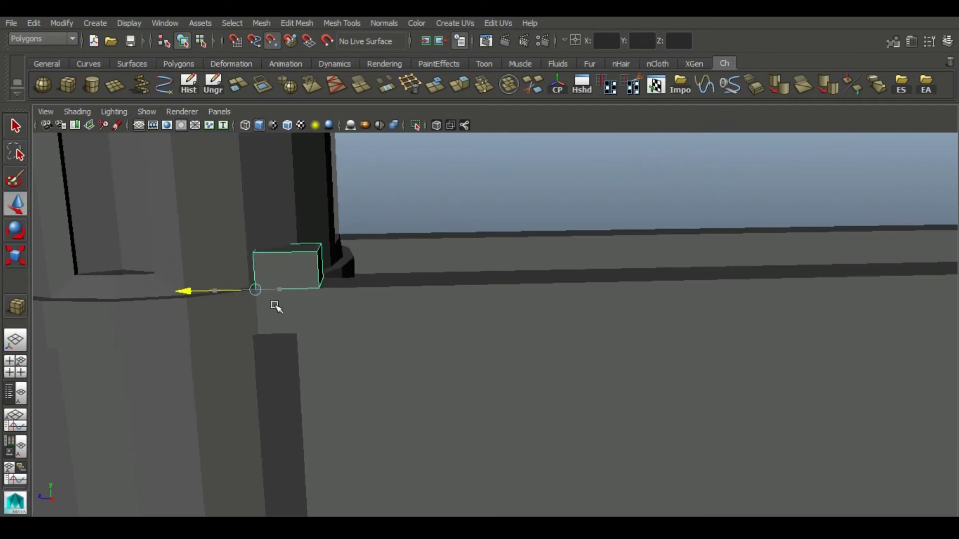
{"action": "left_click_drag", "start_coordinate": [276, 306], "coordinate": [275, 320], "text": "alt"}
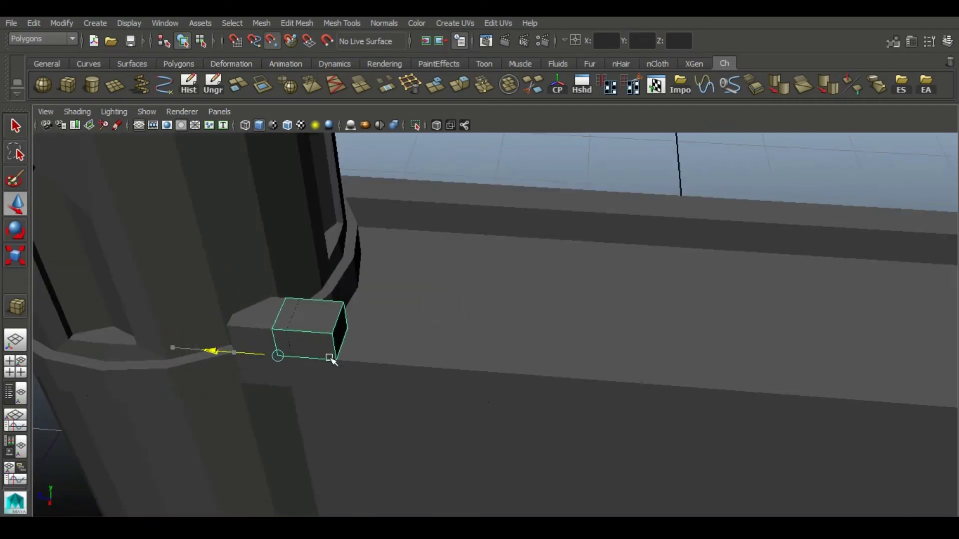
{"action": "left_click_drag", "start_coordinate": [314, 358], "coordinate": [274, 372], "text": "alt"}
{"action": "left_click_drag", "start_coordinate": [338, 355], "coordinate": [505, 336], "text": "alt"}
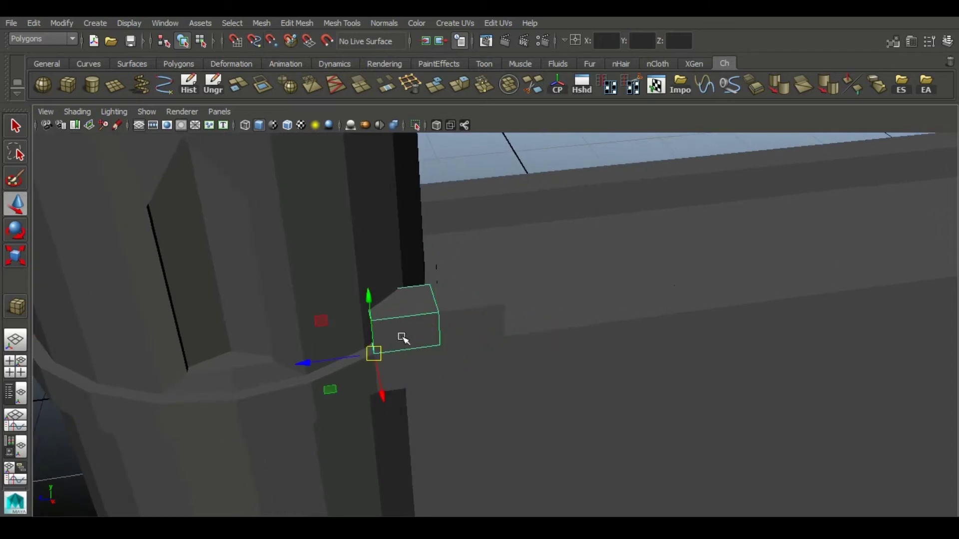
{"action": "left_click_drag", "start_coordinate": [509, 331], "coordinate": [497, 331]}
{"action": "left_click_drag", "start_coordinate": [786, 389], "coordinate": [798, 185], "text": "alt"}
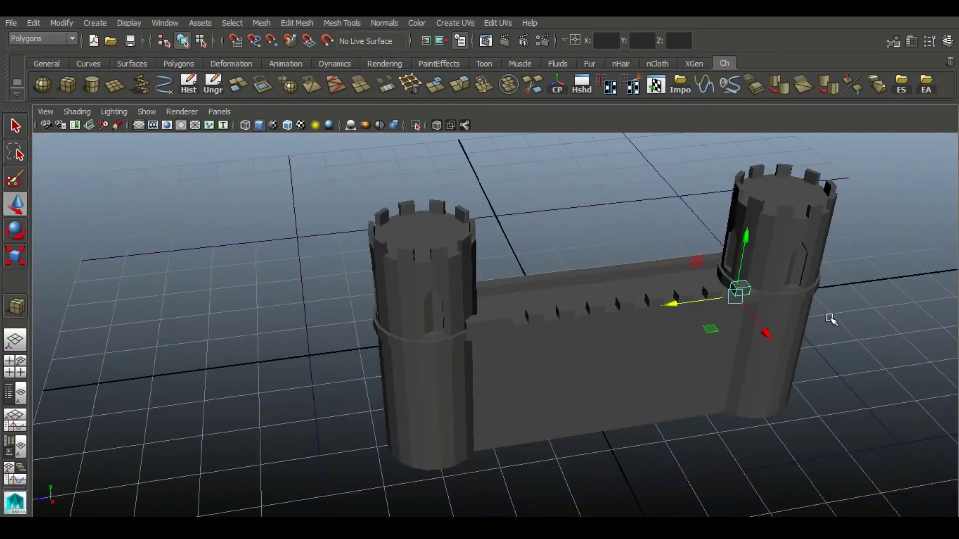
Slide the block along the wall top to form the row of merlons.
{"action": "right_click_drag", "start_coordinate": [830, 320], "coordinate": [524, 336], "text": "alt"}
{"action": "left_click_drag", "start_coordinate": [524, 336], "coordinate": [574, 332], "text": "alt"}
{"action": "right_click_drag", "start_coordinate": [574, 332], "coordinate": [655, 424], "text": "alt"}
{"action": "left_click_drag", "start_coordinate": [655, 424], "coordinate": [601, 431], "text": "alt"}
{"action": "right_click_drag", "start_coordinate": [580, 418], "coordinate": [454, 340], "text": "alt"}
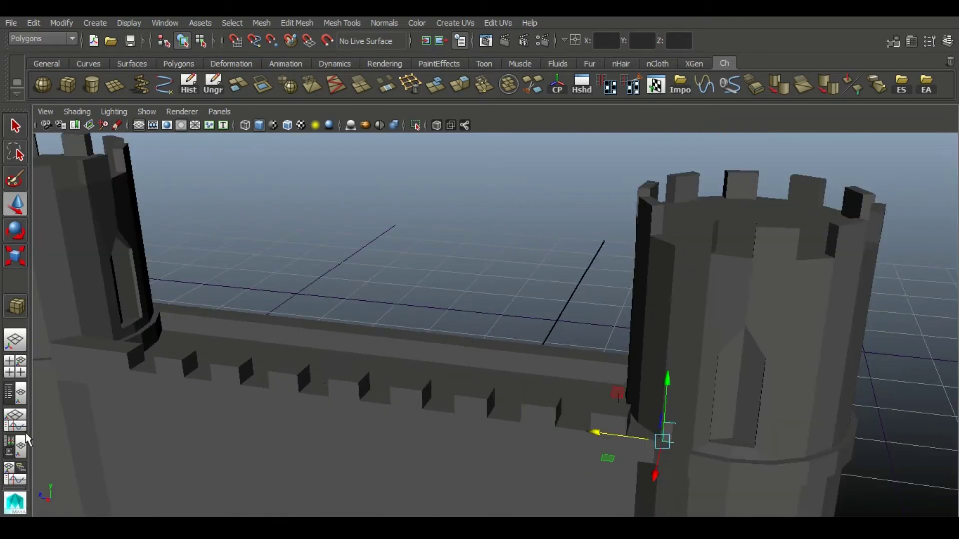
{"action": "left_click_drag", "start_coordinate": [76, 369], "coordinate": [202, 415]}
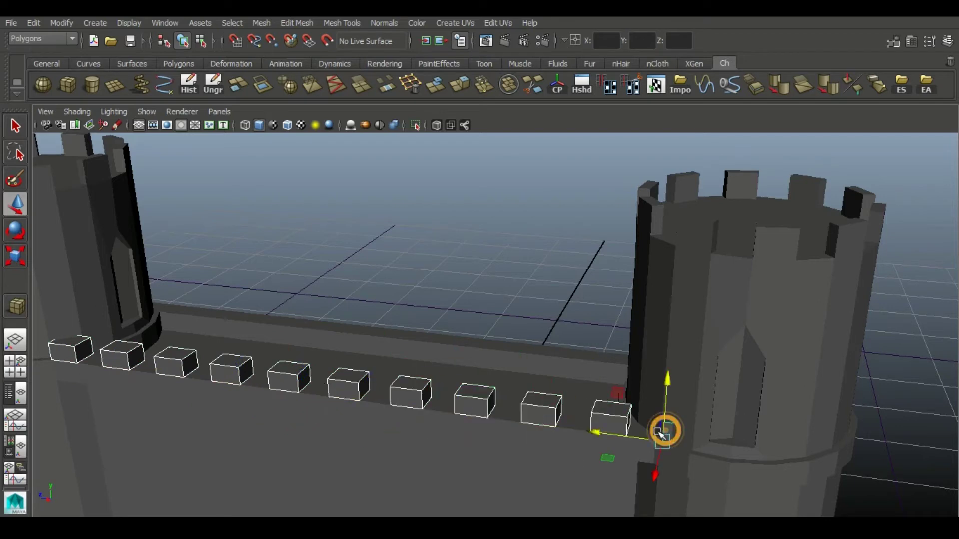
Orbit around the tower and the row of merlons to inspect them.
{"action": "mouse_move", "coordinate": [259, 355]}
{"action": "left_mouse_down", "text": "alt"}
{"action": "mouse_move", "coordinate": [345, 346]}
{"action": "mouse_move", "coordinate": [284, 353]}
{"action": "left_mouse_up", "text": "alt"}
{"action": "mouse_move", "coordinate": [343, 344]}
{"action": "left_mouse_down", "text": "alt"}
{"action": "mouse_move", "coordinate": [360, 348]}
{"action": "mouse_move", "coordinate": [383, 325]}
{"action": "mouse_move", "coordinate": [390, 345]}
{"action": "left_mouse_up", "text": "alt"}
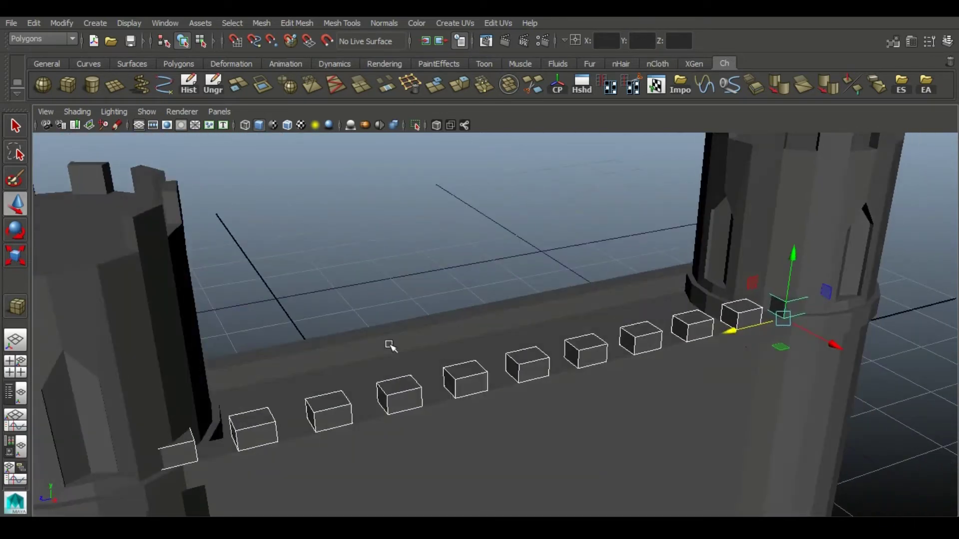
{"action": "scroll", "coordinate": [814, 338], "scroll_direction": "down", "scroll_amount": 5}
{"action": "left_click_drag", "start_coordinate": [745, 295], "coordinate": [407, 364], "text": "alt"}
{"action": "mouse_move", "coordinate": [417, 242]}
{"action": "left_mouse_down", "text": "alt"}
{"action": "mouse_move", "coordinate": [577, 275]}
{"action": "mouse_move", "coordinate": [548, 275]}
{"action": "mouse_move", "coordinate": [490, 321]}
{"action": "mouse_move", "coordinate": [642, 325]}
{"action": "mouse_move", "coordinate": [514, 396]}
{"action": "left_mouse_up", "text": "alt"}
{"action": "scroll", "coordinate": [515, 396], "scroll_direction": "up", "scroll_amount": 3}
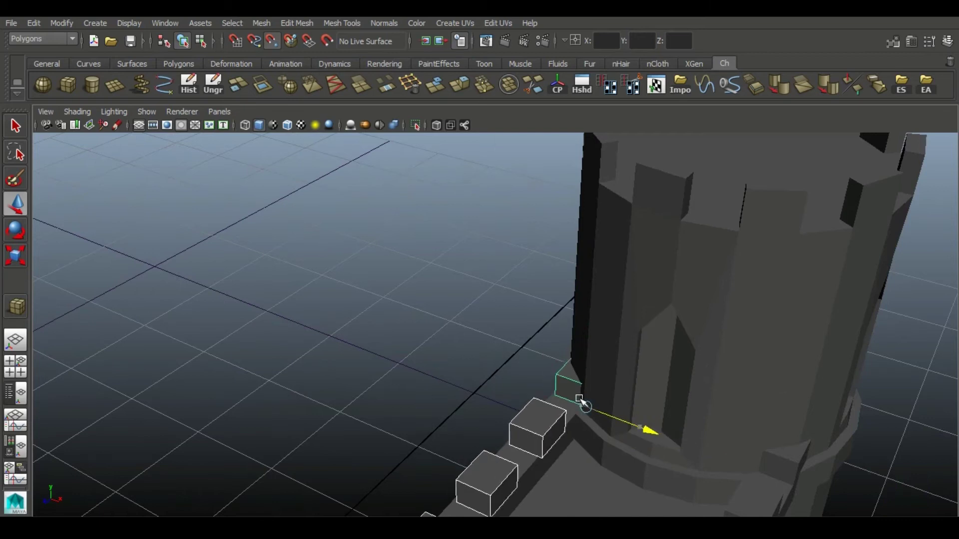
{"action": "scroll", "coordinate": [577, 419], "scroll_direction": "down", "scroll_amount": 5}
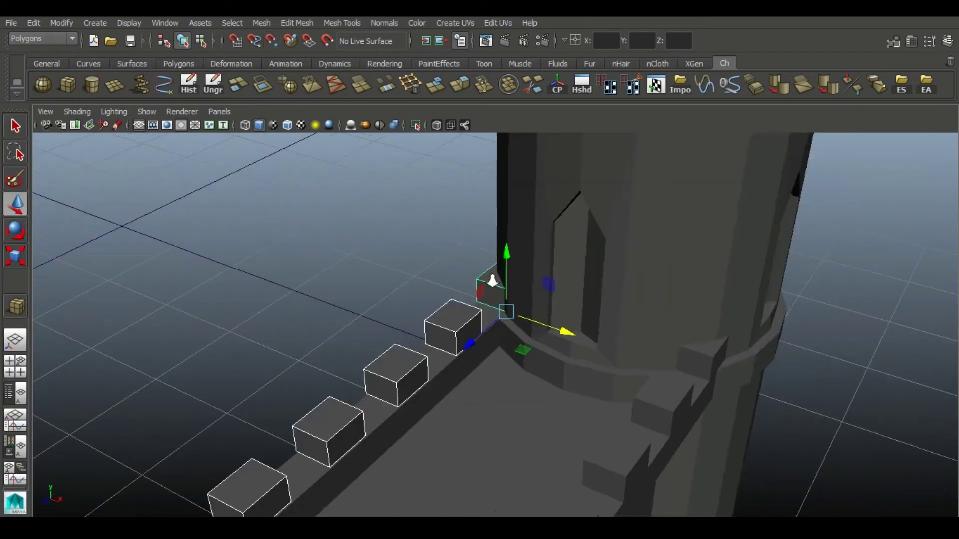
{"action": "scroll", "coordinate": [524, 299], "scroll_direction": "up", "scroll_amount": 3}
{"action": "mouse_move", "coordinate": [495, 287]}
{"action": "left_mouse_down", "text": "alt"}
{"action": "mouse_move", "coordinate": [76, 326]}
{"action": "mouse_move", "coordinate": [454, 413]}
{"action": "left_mouse_up", "text": "alt"}
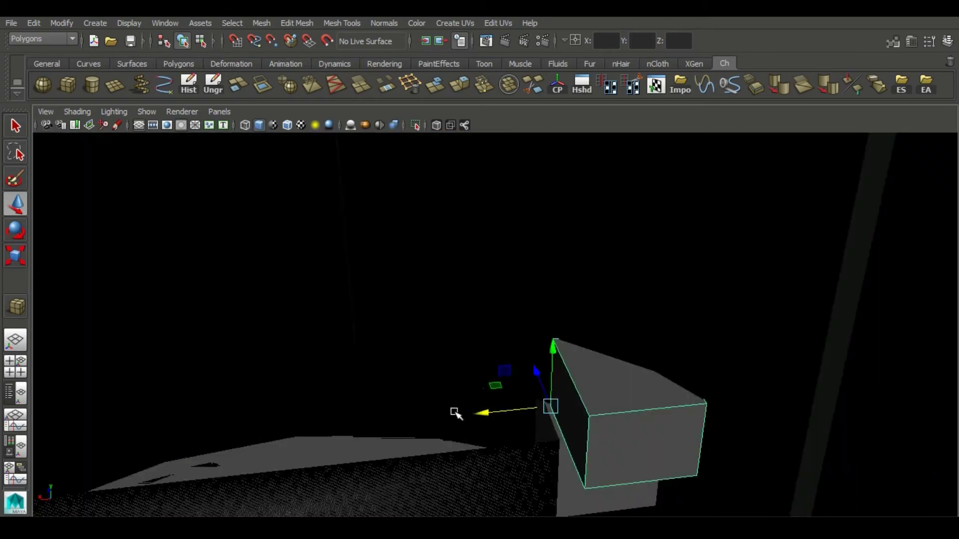
{"action": "scroll", "coordinate": [559, 442], "scroll_direction": "down", "scroll_amount": 5}
{"action": "mouse_move", "coordinate": [306, 268]}
{"action": "left_mouse_down", "text": "alt"}
{"action": "mouse_move", "coordinate": [475, 332]}
{"action": "mouse_move", "coordinate": [531, 274]}
{"action": "mouse_move", "coordinate": [325, 341]}
{"action": "mouse_move", "coordinate": [428, 332]}
{"action": "left_mouse_up", "text": "alt"}
{"action": "scroll", "coordinate": [505, 379], "scroll_direction": "up", "scroll_amount": 3}
Select the wall and create a new polygon cylinder in front of the castle.
{"action": "left_click", "coordinate": [505, 379]}
{"action": "left_click_drag", "start_coordinate": [550, 317], "coordinate": [551, 334], "text": "alt"}
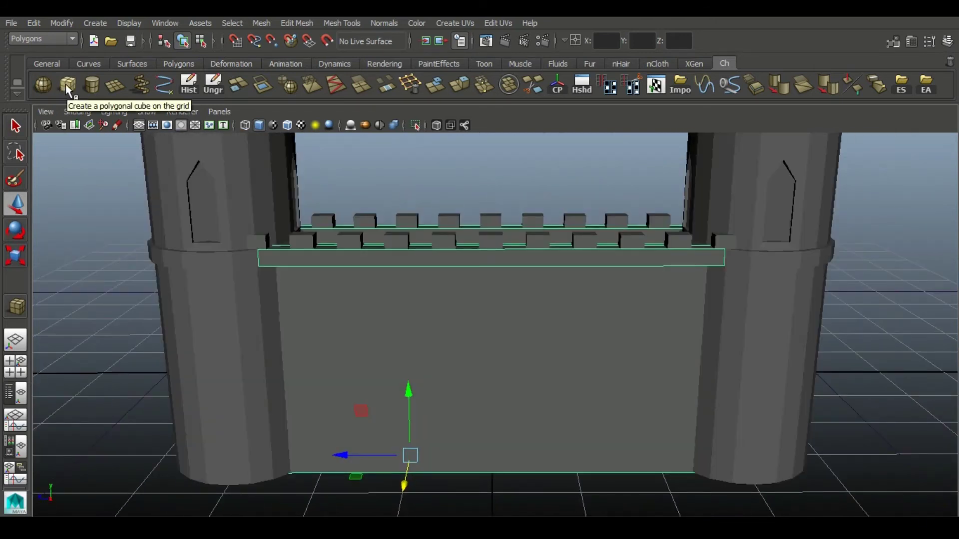
{"action": "left_click", "coordinate": [92, 85]}
{"action": "scroll", "coordinate": [501, 397], "scroll_direction": "down", "scroll_amount": 5}
{"action": "scroll", "coordinate": [501, 397], "scroll_direction": "up", "scroll_amount": 4}
{"action": "mouse_move", "coordinate": [506, 443]}
{"action": "left_mouse_down", "text": "alt"}
{"action": "mouse_move", "coordinate": [455, 318]}
{"action": "mouse_move", "coordinate": [488, 469]}
{"action": "mouse_move", "coordinate": [479, 460]}
{"action": "mouse_move", "coordinate": [583, 411]}
{"action": "mouse_move", "coordinate": [609, 512]}
{"action": "mouse_move", "coordinate": [699, 359]}
{"action": "mouse_move", "coordinate": [599, 364]}
{"action": "left_mouse_up", "text": "alt"}
Tip the new cylinder onto its side with the Attribute Editor shown.
{"action": "key", "text": "e"}
{"action": "key", "text": "ctrl+z"}
{"action": "left_click", "coordinate": [909, 43]}
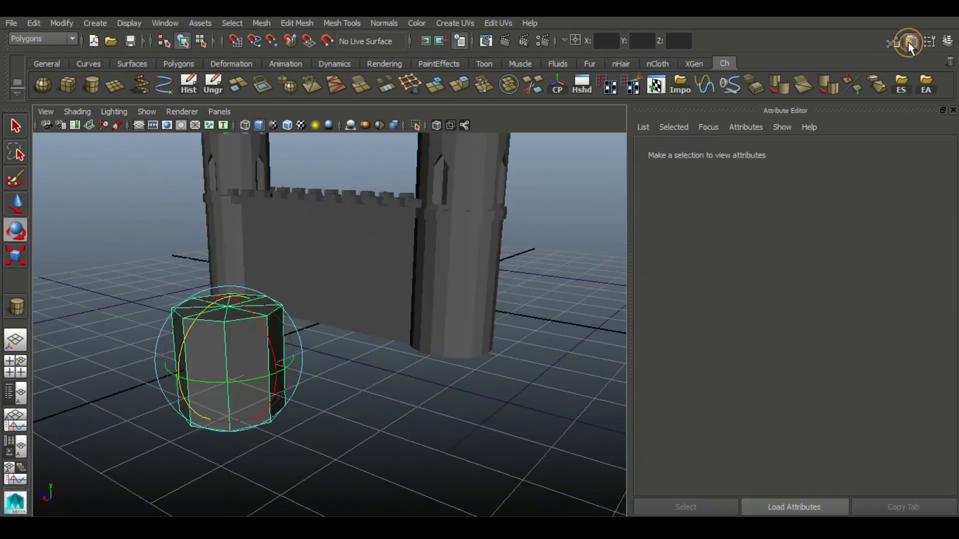
{"action": "left_click_drag", "start_coordinate": [402, 332], "coordinate": [413, 212], "text": "alt"}
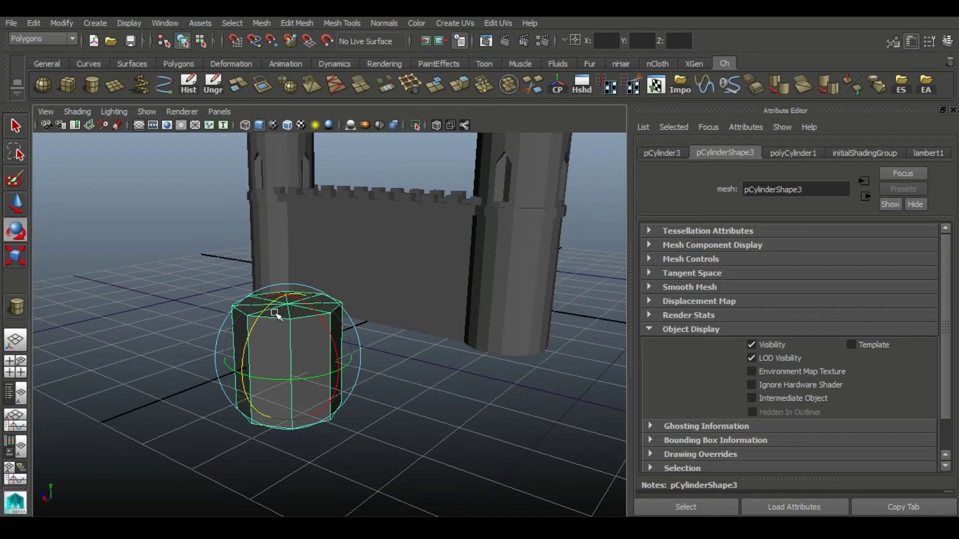
{"action": "left_click_drag", "start_coordinate": [264, 315], "coordinate": [208, 391]}
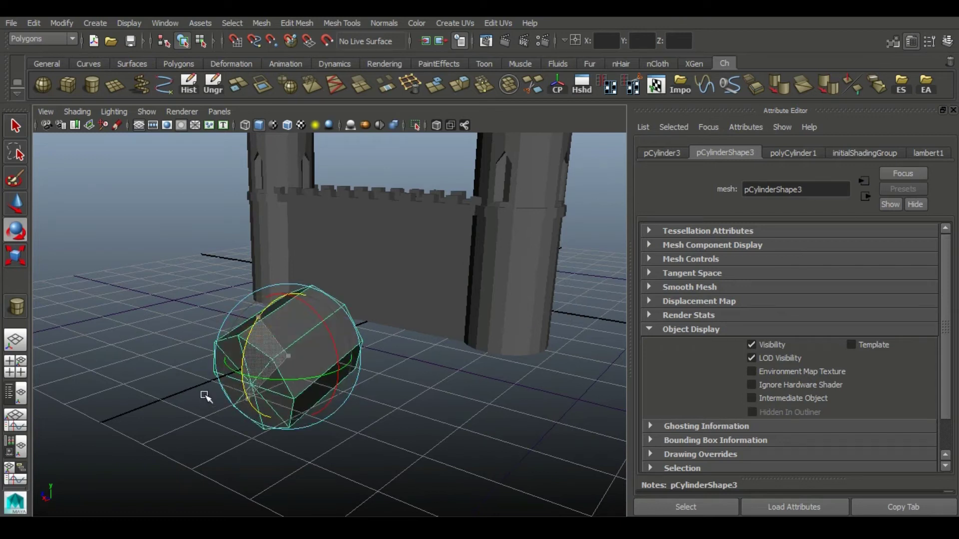
{"action": "mouse_move", "coordinate": [441, 298]}
{"action": "left_mouse_down", "text": "alt"}
{"action": "mouse_move", "coordinate": [315, 323]}
{"action": "mouse_move", "coordinate": [483, 292]}
{"action": "mouse_move", "coordinate": [487, 277]}
{"action": "left_mouse_up", "text": "alt"}
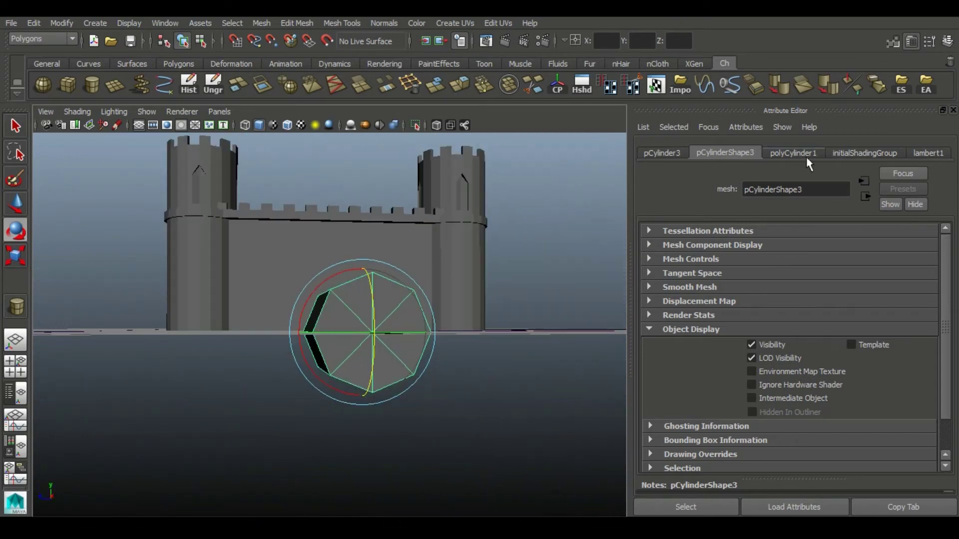
Set polyCylinder1 Subdivisions Axis to 12 and delete the cylinder's lower half of faces.
{"action": "left_click", "coordinate": [793, 153]}
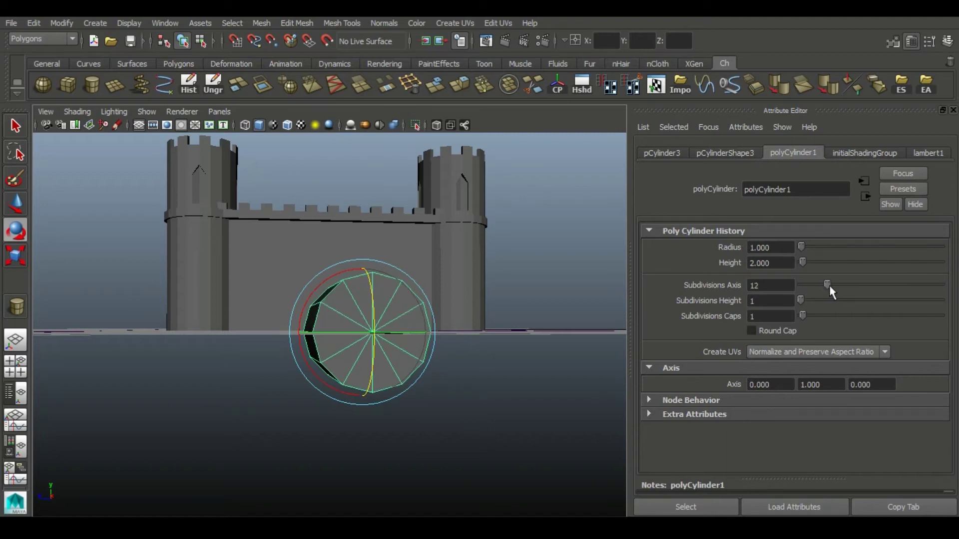
{"action": "right_click_drag", "start_coordinate": [250, 274], "coordinate": [366, 230], "text": "alt"}
{"action": "right_click_drag", "start_coordinate": [367, 230], "coordinate": [428, 235]}
{"action": "right_click_drag", "start_coordinate": [426, 278], "coordinate": [426, 278]}
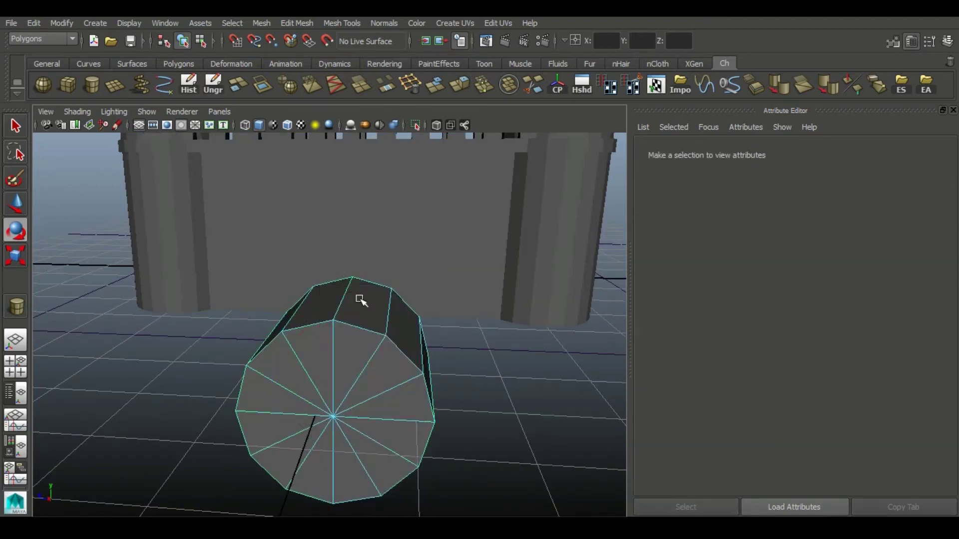
{"action": "left_click_drag", "start_coordinate": [364, 299], "coordinate": [387, 332], "text": "alt"}
{"action": "left_click_drag", "start_coordinate": [257, 353], "coordinate": [628, 461]}
{"action": "key", "text": "Delete"}
Extrude the cut bottom edges down into straight sides and fill the open hole.
{"action": "right_click_drag", "start_coordinate": [368, 231], "coordinate": [368, 196]}
{"action": "left_click", "coordinate": [305, 327]}
{"action": "left_click_drag", "start_coordinate": [305, 327], "coordinate": [280, 224], "text": "alt"}
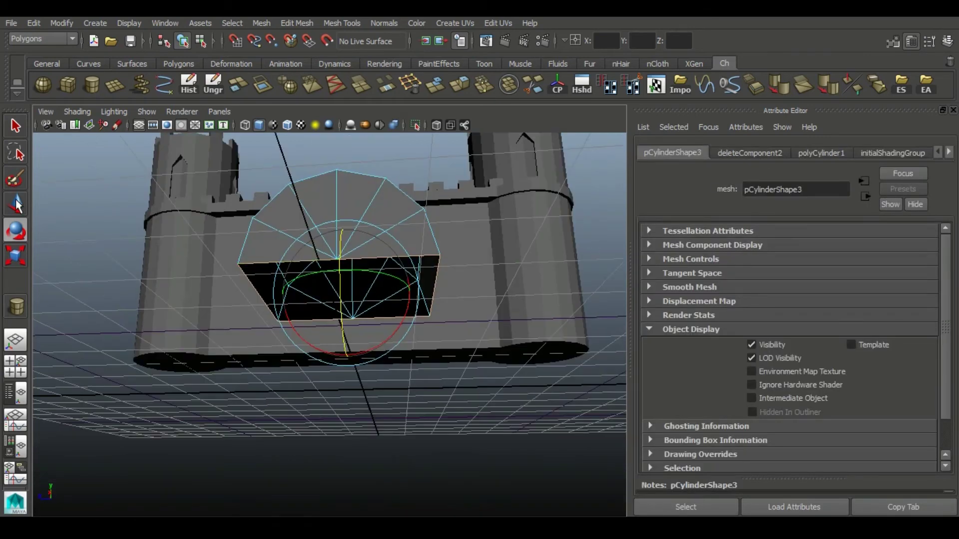
{"action": "left_click", "coordinate": [458, 86]}
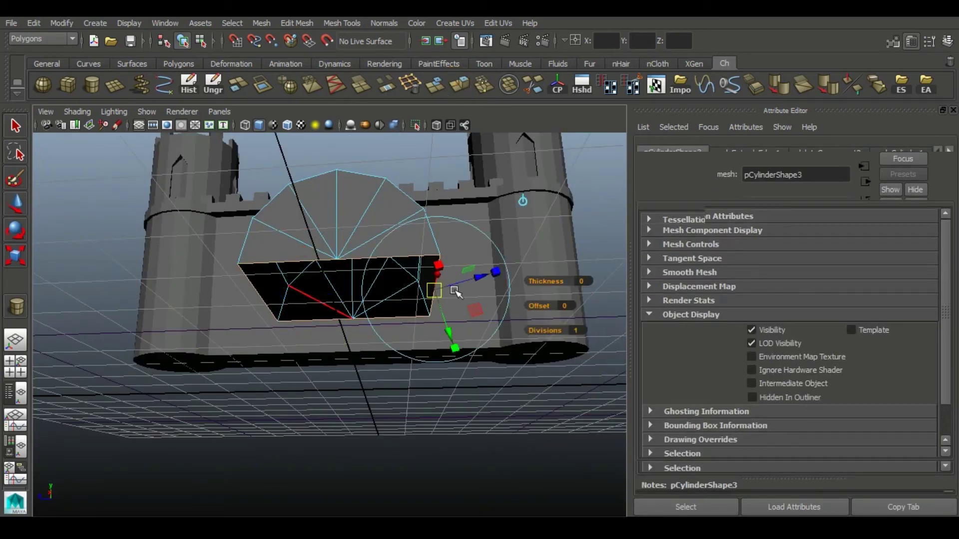
{"action": "mouse_move", "coordinate": [343, 235]}
{"action": "left_mouse_down"}
{"action": "mouse_move", "coordinate": [334, 392]}
{"action": "mouse_move", "coordinate": [394, 248]}
{"action": "left_mouse_up"}
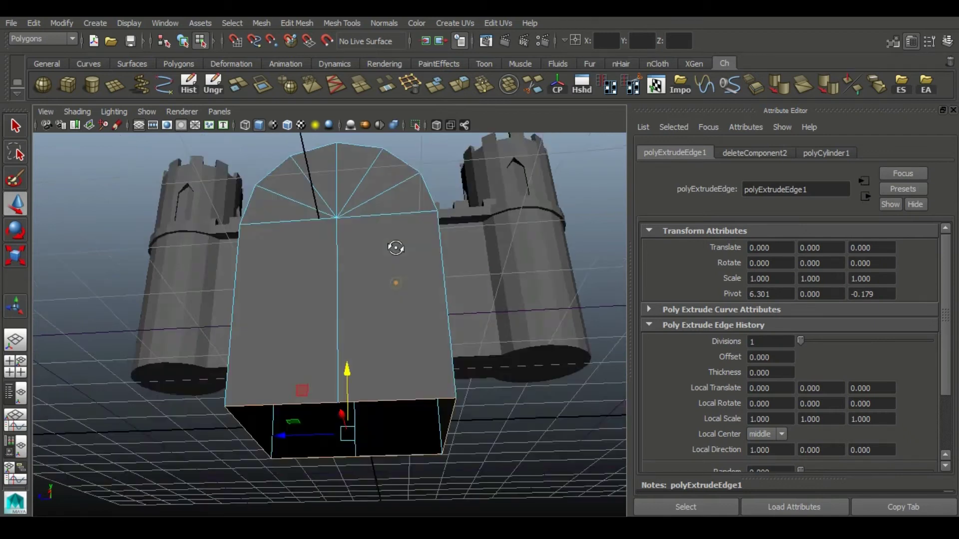
{"action": "right_click_drag", "start_coordinate": [430, 231], "coordinate": [492, 213]}
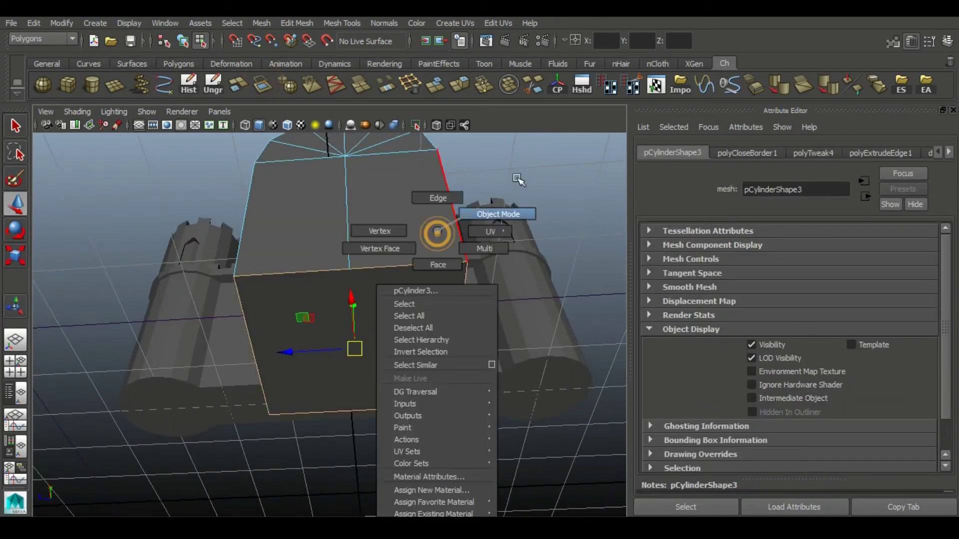
Return to object mode and reselect the arch block from a front view.
{"action": "right_click_drag", "start_coordinate": [391, 231], "coordinate": [384, 187]}
{"action": "left_click_drag", "start_coordinate": [384, 187], "coordinate": [365, 97], "text": "alt"}
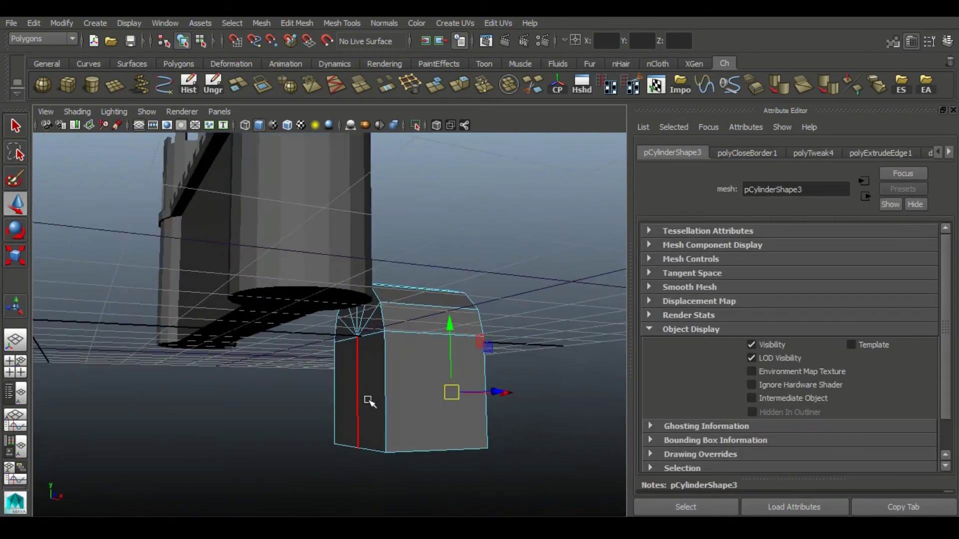
{"action": "left_click", "coordinate": [414, 82]}
{"action": "left_click_drag", "start_coordinate": [320, 350], "coordinate": [310, 411], "text": "alt"}
{"action": "left_click", "coordinate": [321, 410]}
{"action": "left_click", "coordinate": [385, 381]}
{"action": "left_click_drag", "start_coordinate": [385, 381], "coordinate": [439, 385], "text": "alt"}
{"action": "mouse_move", "coordinate": [351, 320]}
{"action": "left_mouse_down", "text": "alt"}
{"action": "mouse_move", "coordinate": [214, 381]}
{"action": "mouse_move", "coordinate": [149, 368]}
{"action": "mouse_move", "coordinate": [294, 249]}
{"action": "left_mouse_up", "text": "alt"}
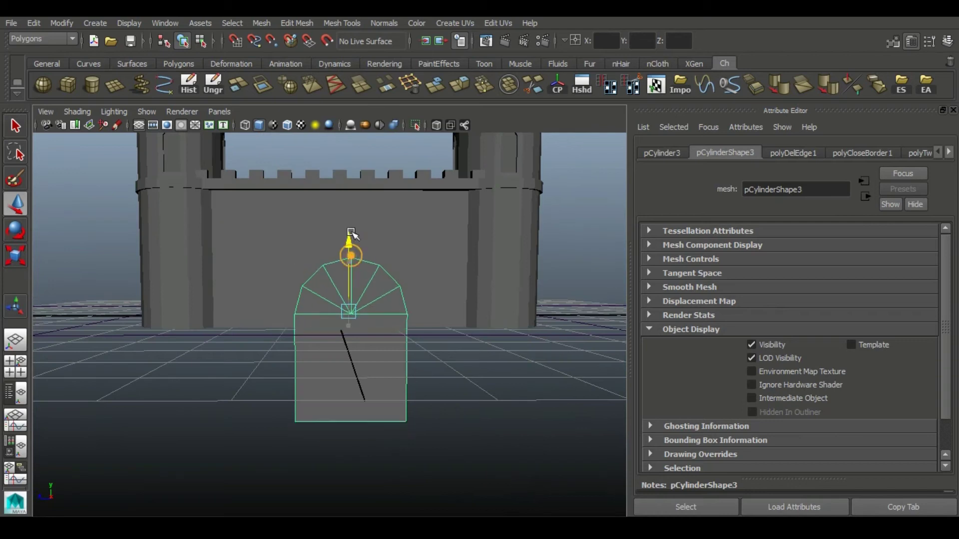
Select the arch block and Boolean-difference it out of the wall.
{"action": "mouse_move", "coordinate": [422, 266]}
{"action": "left_mouse_down", "text": "alt"}
{"action": "mouse_move", "coordinate": [283, 297]}
{"action": "mouse_move", "coordinate": [252, 205]}
{"action": "left_mouse_up", "text": "alt"}
{"action": "mouse_move", "coordinate": [130, 331]}
{"action": "left_mouse_down", "text": "alt"}
{"action": "mouse_move", "coordinate": [225, 280]}
{"action": "mouse_move", "coordinate": [284, 279]}
{"action": "mouse_move", "coordinate": [331, 368]}
{"action": "mouse_move", "coordinate": [432, 291]}
{"action": "mouse_move", "coordinate": [374, 369]}
{"action": "left_mouse_up", "text": "alt"}
{"action": "left_click", "coordinate": [17, 259]}
{"action": "left_click_drag", "start_coordinate": [332, 402], "coordinate": [568, 390], "text": "alt"}
{"action": "left_click", "coordinate": [336, 408]}
{"action": "mouse_move", "coordinate": [336, 408]}
{"action": "left_mouse_down", "text": "alt"}
{"action": "mouse_move", "coordinate": [306, 236]}
{"action": "mouse_move", "coordinate": [280, 198]}
{"action": "left_mouse_up", "text": "alt"}
{"action": "left_click", "coordinate": [261, 23]}
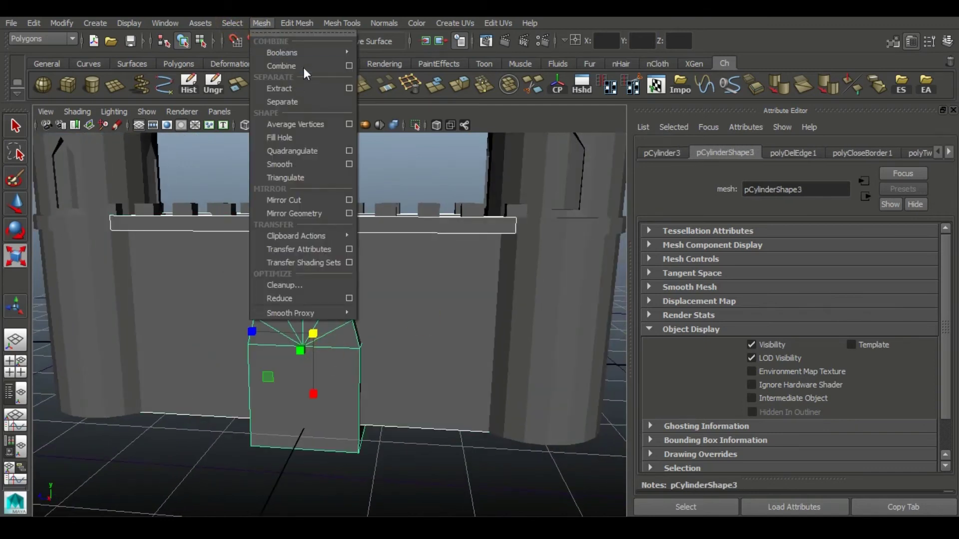
{"action": "left_click", "coordinate": [390, 74]}
Inspect the arched gateway from several angles, then deselect the wall.
{"action": "mouse_move", "coordinate": [363, 338]}
{"action": "left_mouse_down", "text": "alt"}
{"action": "mouse_move", "coordinate": [182, 306]}
{"action": "mouse_move", "coordinate": [349, 375]}
{"action": "mouse_move", "coordinate": [302, 362]}
{"action": "mouse_move", "coordinate": [299, 381]}
{"action": "mouse_move", "coordinate": [321, 343]}
{"action": "left_mouse_up", "text": "alt"}
{"action": "right_click_drag", "start_coordinate": [147, 252], "coordinate": [159, 263]}
{"action": "left_click_drag", "start_coordinate": [506, 343], "coordinate": [216, 331], "text": "alt"}
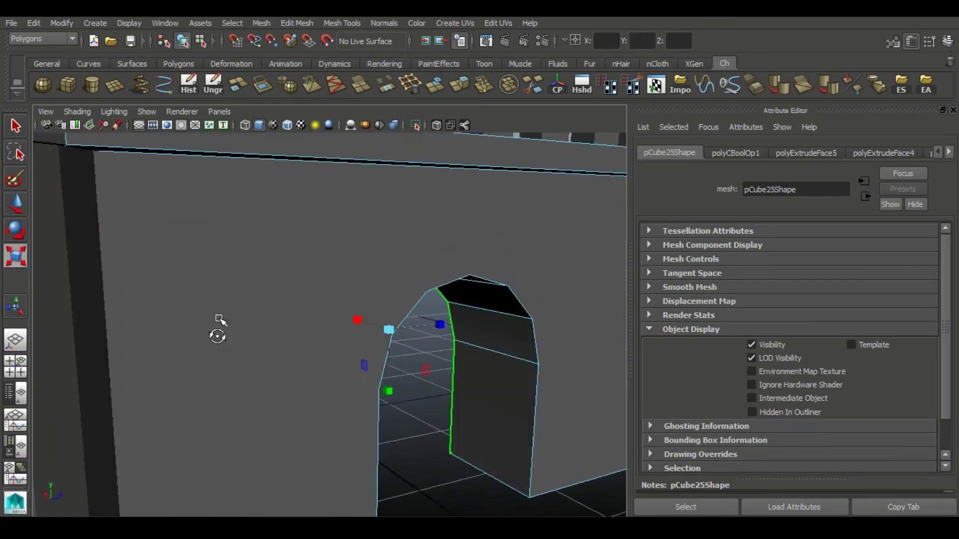
{"action": "left_click", "coordinate": [216, 332]}
{"action": "mouse_move", "coordinate": [376, 293]}
{"action": "left_mouse_down", "text": "alt"}
{"action": "mouse_move", "coordinate": [553, 295]}
{"action": "mouse_move", "coordinate": [293, 450]}
{"action": "mouse_move", "coordinate": [381, 374]}
{"action": "mouse_move", "coordinate": [357, 389]}
{"action": "mouse_move", "coordinate": [289, 397]}
{"action": "mouse_move", "coordinate": [387, 231]}
{"action": "mouse_move", "coordinate": [319, 253]}
{"action": "mouse_move", "coordinate": [313, 232]}
{"action": "left_mouse_up", "text": "alt"}
{"action": "left_click", "coordinate": [293, 450]}
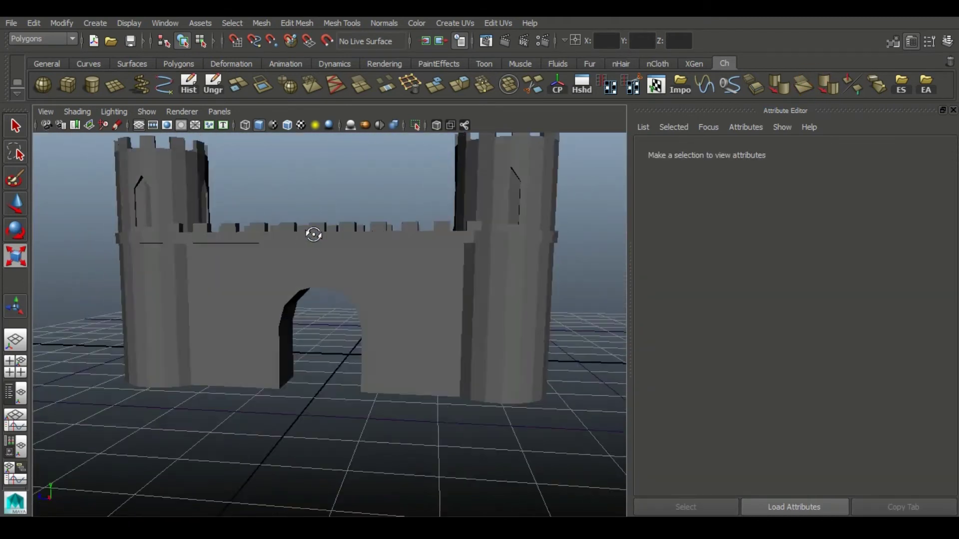
Select the archway's inner faces in face mode and extrude them.
{"action": "right_click_drag", "start_coordinate": [312, 232], "coordinate": [411, 424], "text": "alt"}
{"action": "left_click", "coordinate": [189, 240]}
{"action": "right_click_drag", "start_coordinate": [188, 240], "coordinate": [205, 398]}
{"action": "left_click", "coordinate": [205, 398]}
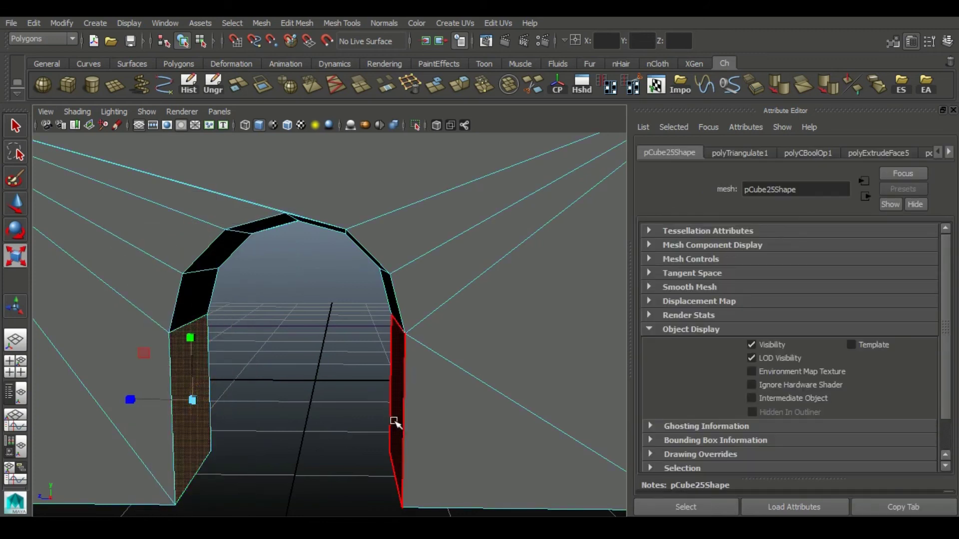
{"action": "left_click", "coordinate": [468, 90]}
{"action": "mouse_move", "coordinate": [418, 321]}
{"action": "left_mouse_down", "text": "alt"}
{"action": "mouse_move", "coordinate": [375, 315]}
{"action": "mouse_move", "coordinate": [470, 304]}
{"action": "mouse_move", "coordinate": [332, 316]}
{"action": "mouse_move", "coordinate": [385, 205]}
{"action": "mouse_move", "coordinate": [396, 359]}
{"action": "mouse_move", "coordinate": [271, 376]}
{"action": "mouse_move", "coordinate": [281, 400]}
{"action": "mouse_move", "coordinate": [94, 258]}
{"action": "mouse_move", "coordinate": [503, 299]}
{"action": "mouse_move", "coordinate": [420, 344]}
{"action": "mouse_move", "coordinate": [465, 313]}
{"action": "mouse_move", "coordinate": [348, 243]}
{"action": "mouse_move", "coordinate": [456, 317]}
{"action": "mouse_move", "coordinate": [422, 306]}
{"action": "mouse_move", "coordinate": [413, 332]}
{"action": "mouse_move", "coordinate": [436, 370]}
{"action": "mouse_move", "coordinate": [414, 378]}
{"action": "left_mouse_up", "text": "alt"}
Extrude the arch faces twice more, pushing them inward and then slightly outward.
{"action": "left_click", "coordinate": [455, 86]}
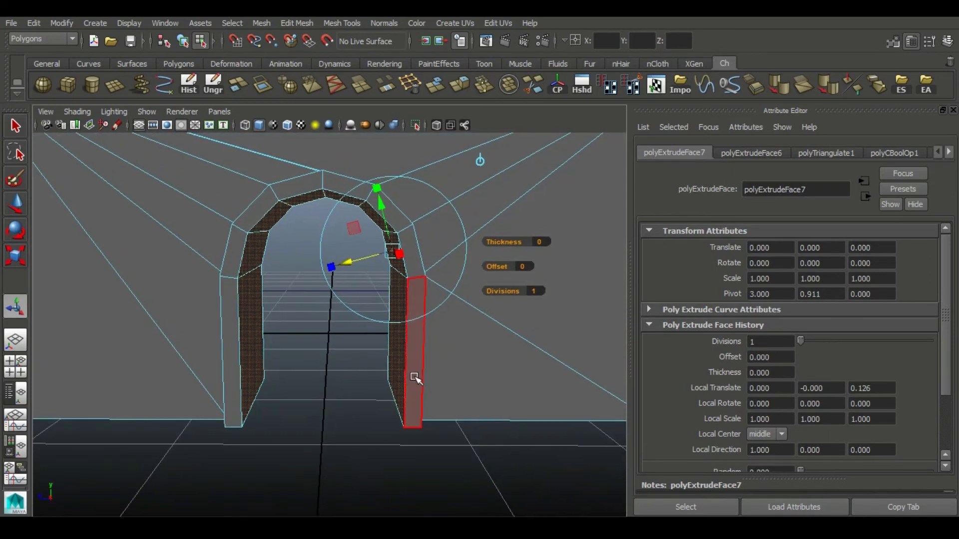
{"action": "left_click_drag", "start_coordinate": [533, 276], "coordinate": [481, 285], "text": "alt"}
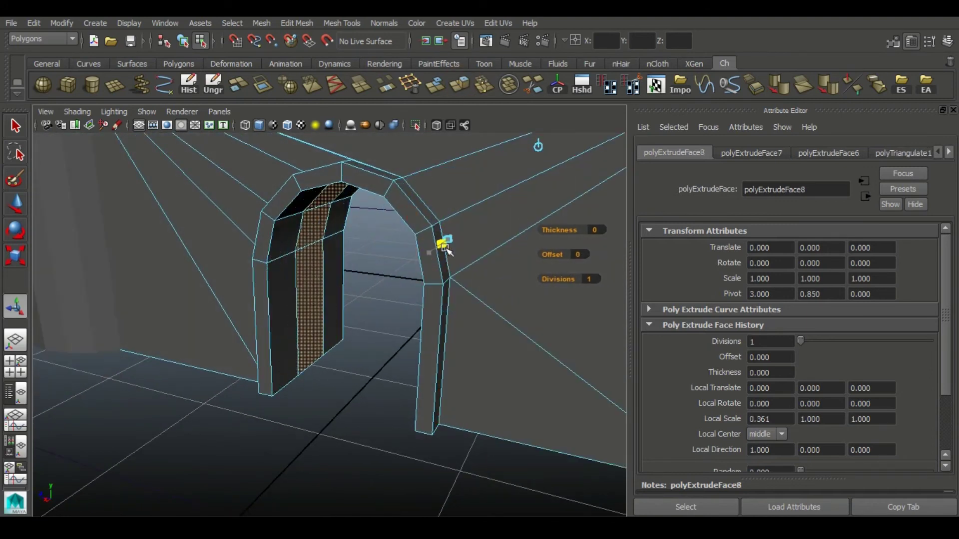
{"action": "left_click_drag", "start_coordinate": [335, 313], "coordinate": [396, 293], "text": "alt"}
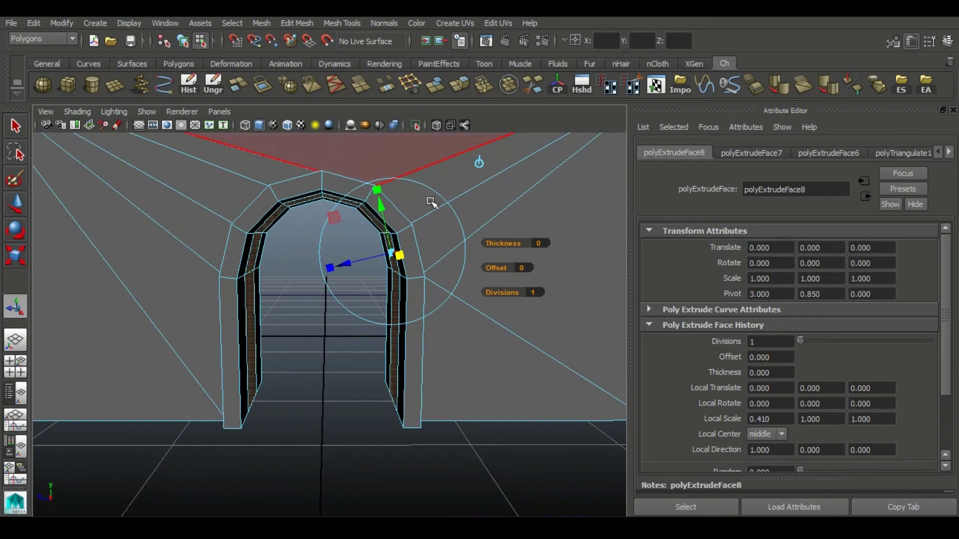
{"action": "left_click_drag", "start_coordinate": [431, 202], "coordinate": [400, 300], "text": "alt"}
{"action": "left_click", "coordinate": [462, 83]}
{"action": "mouse_move", "coordinate": [323, 312]}
{"action": "left_mouse_down", "text": "alt"}
{"action": "mouse_move", "coordinate": [354, 310]}
{"action": "mouse_move", "coordinate": [363, 266]}
{"action": "left_mouse_up", "text": "alt"}
{"action": "left_click_drag", "start_coordinate": [363, 266], "coordinate": [361, 268]}
Deselect the arch faces and zoom out to view the whole castle wall.
{"action": "left_click", "coordinate": [364, 377]}
{"action": "mouse_move", "coordinate": [363, 377]}
{"action": "left_mouse_down", "text": "alt"}
{"action": "mouse_move", "coordinate": [274, 368]}
{"action": "mouse_move", "coordinate": [127, 283]}
{"action": "mouse_move", "coordinate": [64, 289]}
{"action": "mouse_move", "coordinate": [315, 257]}
{"action": "left_mouse_up", "text": "alt"}
{"action": "left_click", "coordinate": [391, 317]}
{"action": "mouse_move", "coordinate": [391, 317]}
{"action": "left_mouse_down", "text": "alt"}
{"action": "mouse_move", "coordinate": [388, 232]}
{"action": "mouse_move", "coordinate": [381, 335]}
{"action": "left_mouse_up", "text": "alt"}
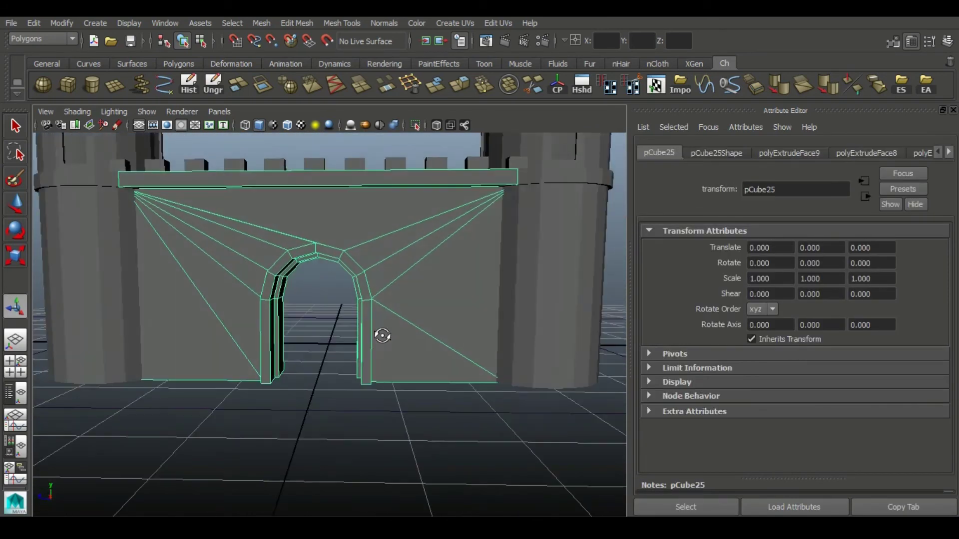
{"action": "left_click", "coordinate": [389, 421]}
{"action": "right_click_drag", "start_coordinate": [389, 421], "coordinate": [374, 402], "text": "alt"}
Create a new polygon cube on the floor in front of the archway.
{"action": "left_click_drag", "start_coordinate": [374, 403], "coordinate": [394, 398], "text": "alt"}
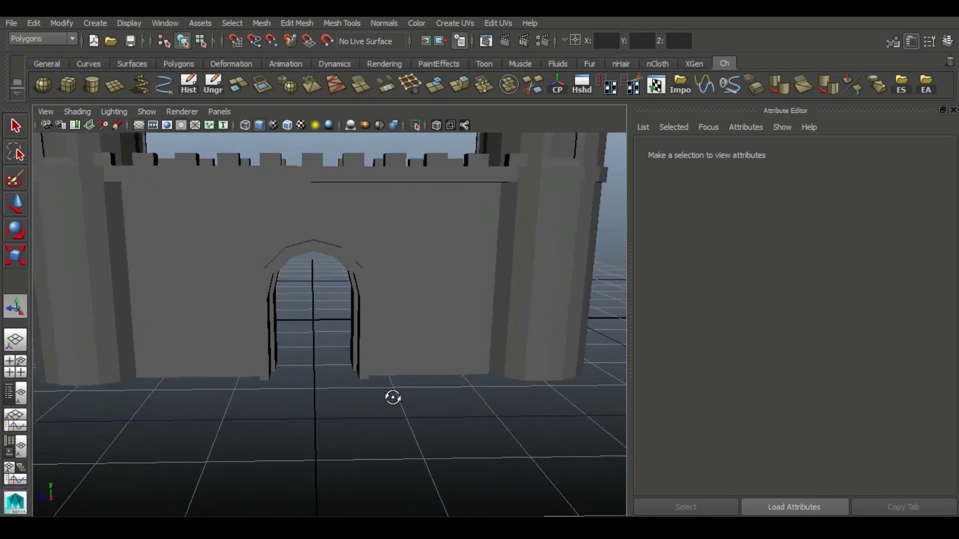
{"action": "right_click_drag", "start_coordinate": [394, 398], "coordinate": [289, 293], "text": "alt"}
{"action": "left_click", "coordinate": [66, 83]}
{"action": "mouse_move", "coordinate": [293, 300]}
{"action": "left_mouse_down", "text": "alt"}
{"action": "mouse_move", "coordinate": [300, 340]}
{"action": "mouse_move", "coordinate": [289, 360]}
{"action": "left_mouse_up", "text": "alt"}
{"action": "right_click_drag", "start_coordinate": [290, 360], "coordinate": [288, 465], "text": "alt"}
{"action": "left_click_drag", "start_coordinate": [289, 465], "coordinate": [338, 338], "text": "alt"}
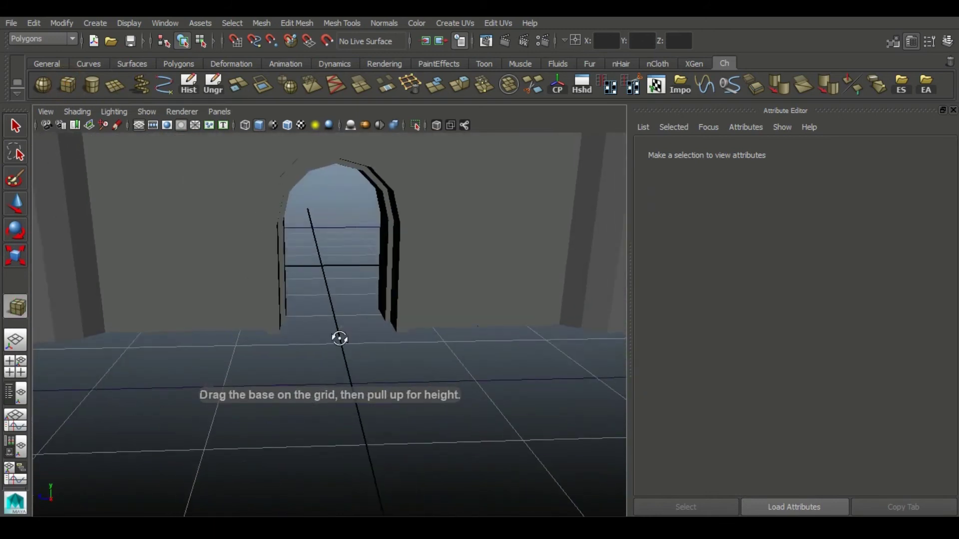
{"action": "left_click", "coordinate": [332, 435]}
Raise the cube into the arch and scale it into a tall thin bar centred at Z 0.
{"action": "left_click_drag", "start_coordinate": [301, 406], "coordinate": [327, 354], "text": "alt"}
{"action": "key", "text": "w"}
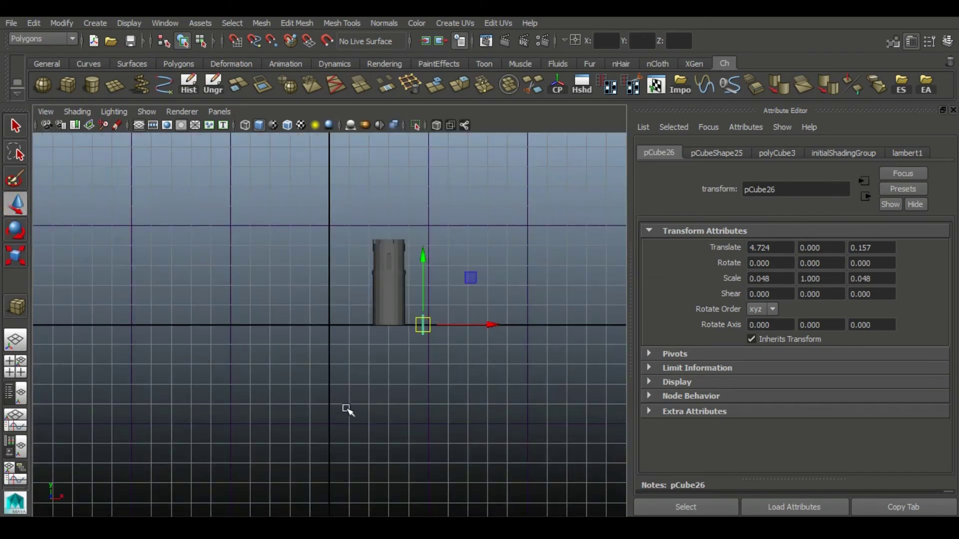
{"action": "middle_click_drag", "start_coordinate": [342, 406], "coordinate": [529, 407], "text": "alt"}
{"action": "mouse_move", "coordinate": [388, 281]}
{"action": "right_mouse_down", "text": "alt"}
{"action": "mouse_move", "coordinate": [438, 363]}
{"action": "mouse_move", "coordinate": [295, 343]}
{"action": "right_mouse_up", "text": "alt"}
{"action": "middle_click_drag", "start_coordinate": [295, 344], "coordinate": [285, 286]}
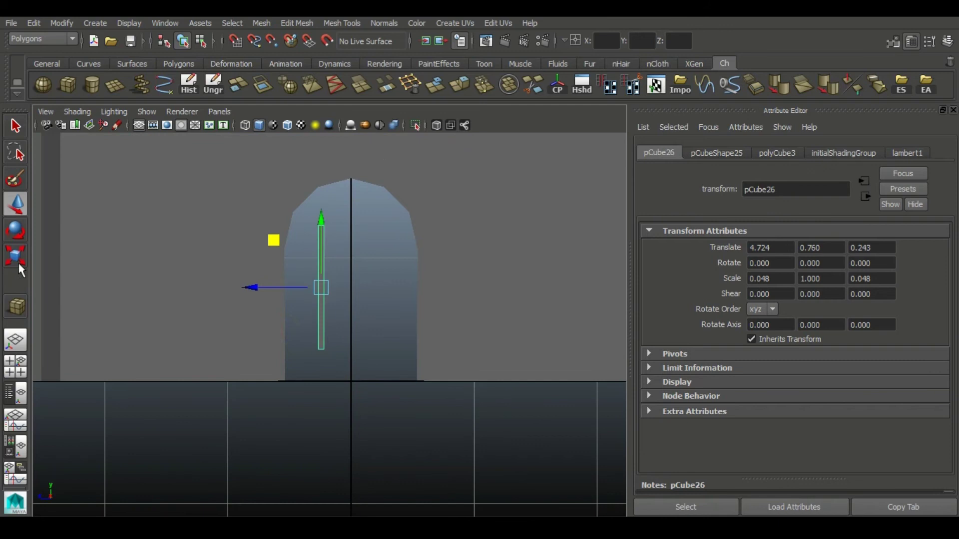
{"action": "key", "text": "r"}
{"action": "left_click_drag", "start_coordinate": [321, 227], "coordinate": [321, 186]}
{"action": "left_click", "coordinate": [8, 197]}
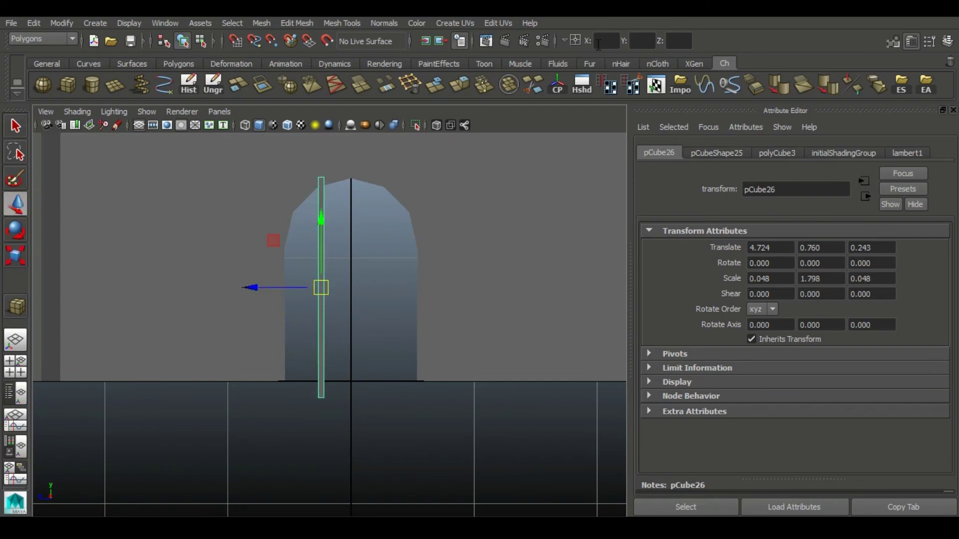
{"action": "type", "text": "0"}
{"action": "key", "text": "Return"}
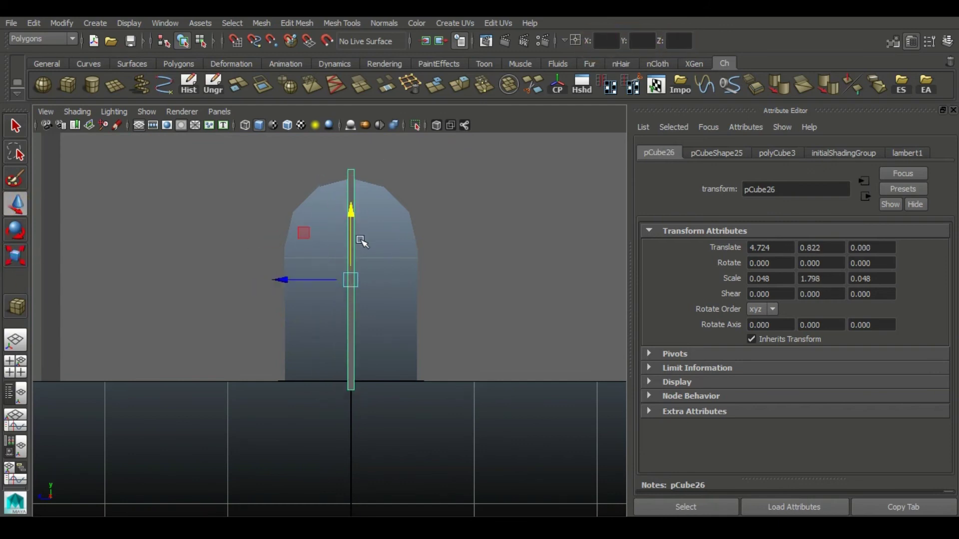
Duplicate the bar into six evenly spaced vertical bars centred across the arch.
{"action": "key", "text": "ctrl+d"}
{"action": "left_click_drag", "start_coordinate": [288, 279], "coordinate": [316, 281]}
{"action": "key", "text": "shift+d"}
{"action": "key", "text": "shift+d"}
{"action": "key", "text": "shift+d"}
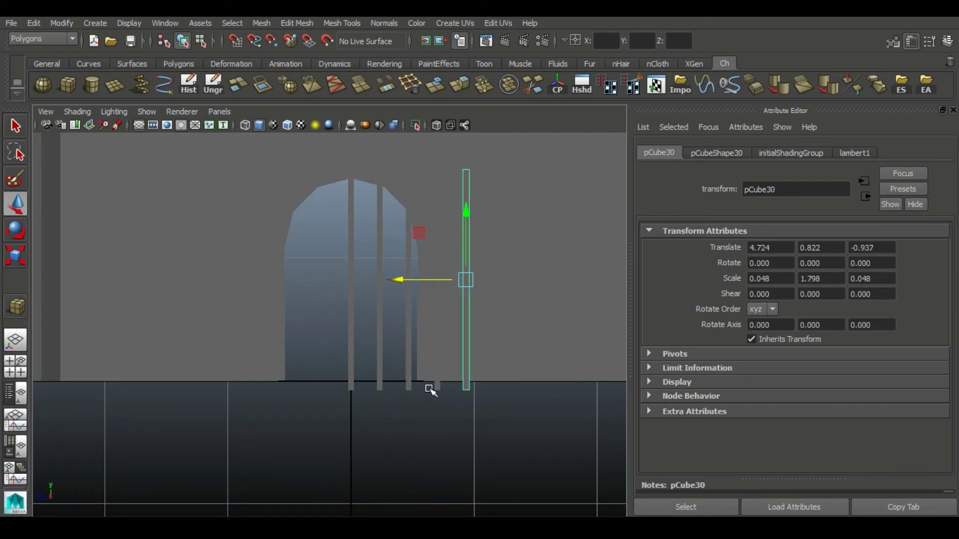
{"action": "left_click_drag", "start_coordinate": [375, 283], "coordinate": [376, 284]}
{"action": "left_click", "coordinate": [440, 419]}
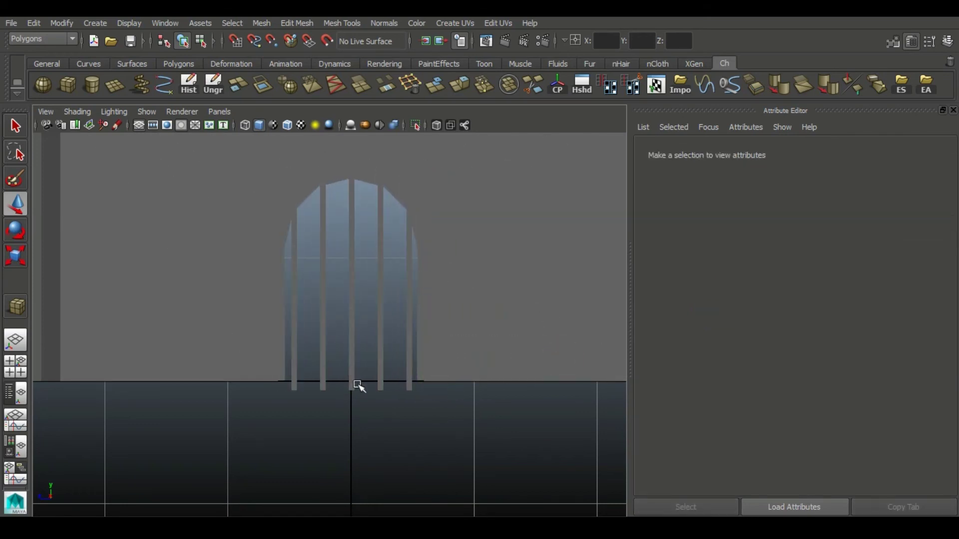
Rotate the leftmost bar to lie horizontally and raise it up the arch.
{"action": "middle_click_drag", "start_coordinate": [357, 386], "coordinate": [445, 426], "text": "alt"}
{"action": "left_click", "coordinate": [317, 381]}
{"action": "left_click", "coordinate": [17, 230]}
{"action": "mouse_move", "coordinate": [381, 316]}
{"action": "left_mouse_down"}
{"action": "mouse_move", "coordinate": [395, 285]}
{"action": "mouse_move", "coordinate": [376, 270]}
{"action": "left_mouse_up"}
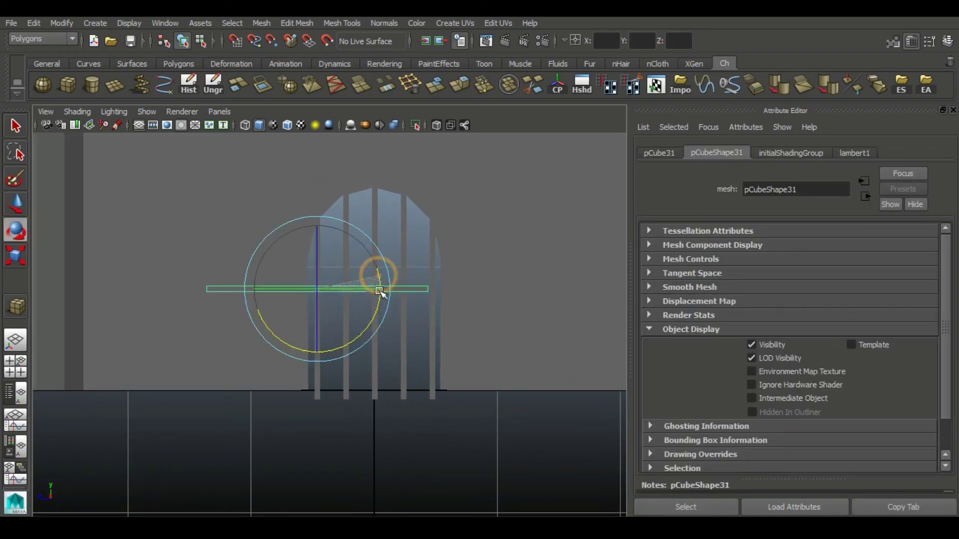
{"action": "key", "text": "w"}
{"action": "mouse_move", "coordinate": [373, 218]}
{"action": "left_mouse_down"}
{"action": "mouse_move", "coordinate": [375, 170]}
{"action": "mouse_move", "coordinate": [377, 240]}
{"action": "left_mouse_up"}
Make four evenly spaced horizontal crossbars and shorten them to the arch width.
{"action": "key", "text": "ctrl+d"}
{"action": "key", "text": "ctrl+z"}
{"action": "key", "text": "ctrl+z"}
{"action": "key", "text": "ctrl+z"}
{"action": "key", "text": "ctrl+z"}
{"action": "key", "text": "shift+d"}
{"action": "key", "text": "shift+d"}
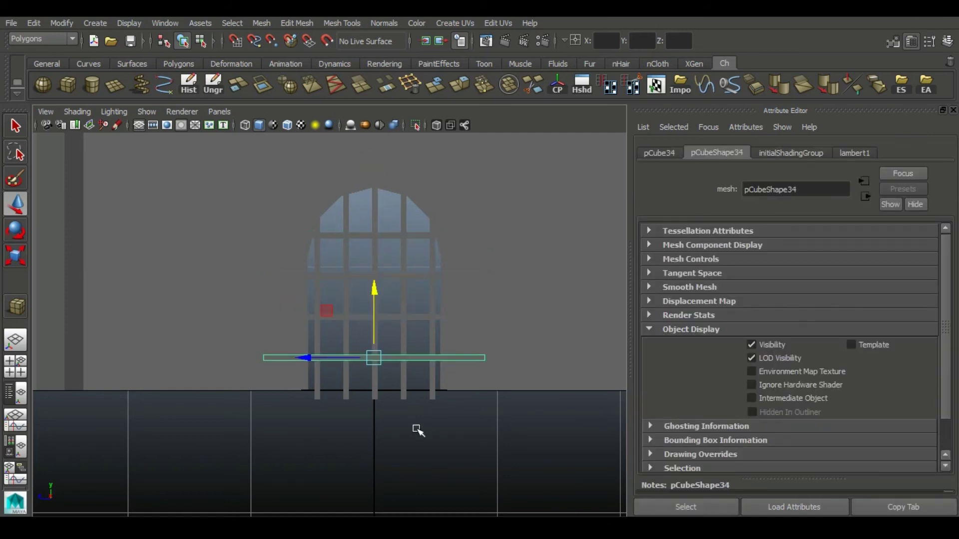
{"action": "left_click", "coordinate": [418, 461]}
{"action": "left_click_drag", "start_coordinate": [362, 359], "coordinate": [361, 237]}
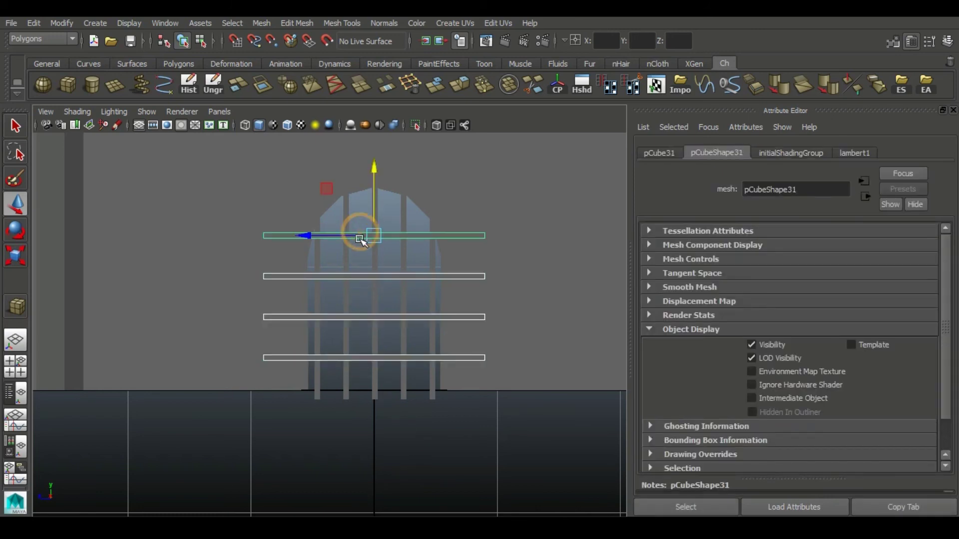
{"action": "key", "text": "r"}
{"action": "left_click_drag", "start_coordinate": [437, 236], "coordinate": [413, 239]}
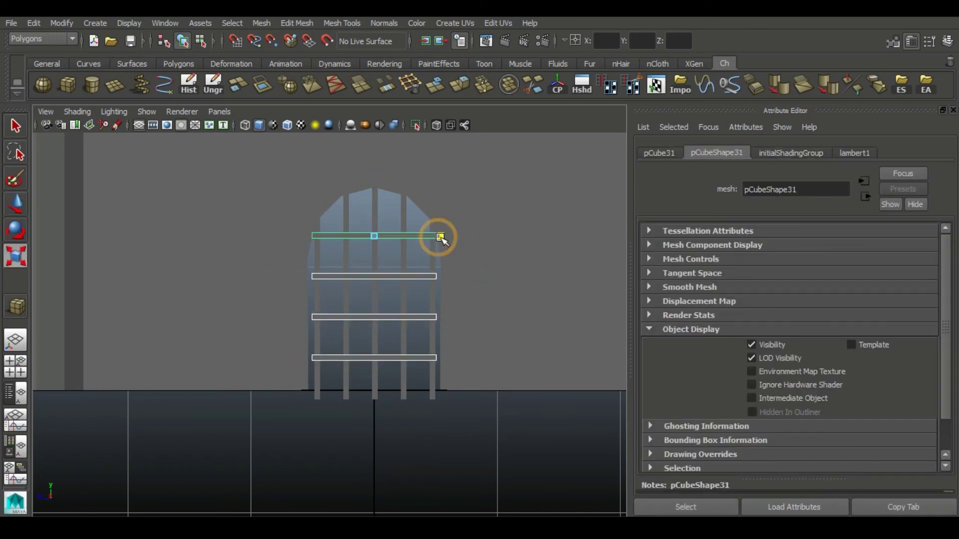
Return to the perspective view and select all the portcullis bars.
{"action": "left_click_drag", "start_coordinate": [505, 193], "coordinate": [470, 195]}
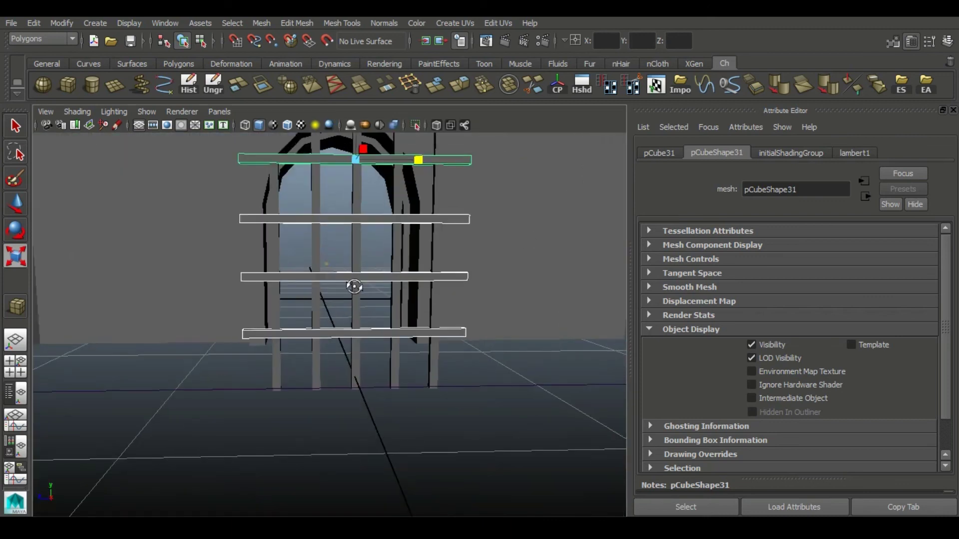
{"action": "left_click_drag", "start_coordinate": [353, 285], "coordinate": [466, 259], "text": "alt"}
{"action": "key", "text": "e"}
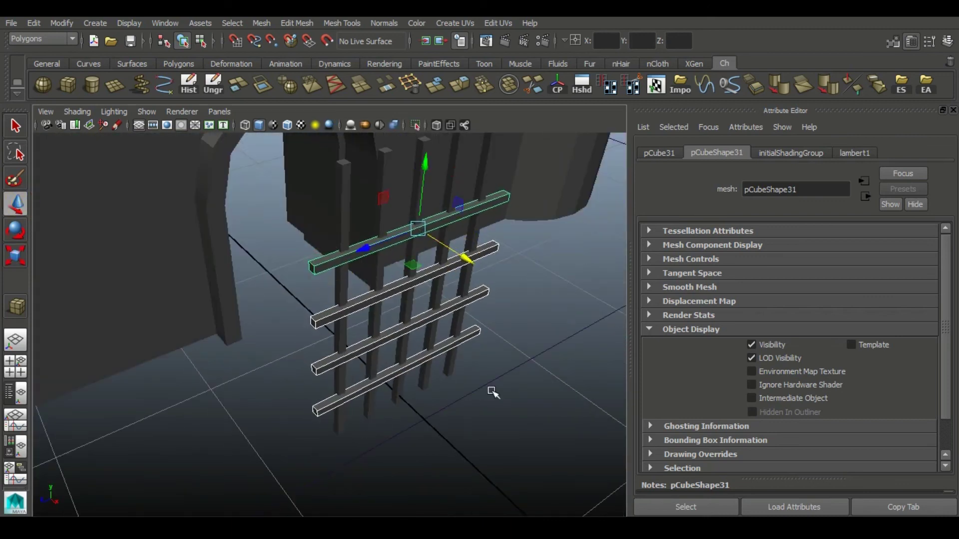
{"action": "left_click_drag", "start_coordinate": [493, 391], "coordinate": [456, 479], "text": "alt"}
Combine the bars into a single mesh and delete its history.
{"action": "left_click_drag", "start_coordinate": [579, 469], "coordinate": [279, 340]}
{"action": "left_click", "coordinate": [261, 23]}
{"action": "left_click", "coordinate": [280, 50]}
{"action": "left_click", "coordinate": [190, 85]}
Move the portcullis along X to -1.553, recessed inside the archway.
{"action": "key", "text": "w"}
{"action": "mouse_move", "coordinate": [380, 320]}
{"action": "left_mouse_down", "text": "alt"}
{"action": "mouse_move", "coordinate": [450, 342]}
{"action": "mouse_move", "coordinate": [341, 281]}
{"action": "mouse_move", "coordinate": [409, 280]}
{"action": "mouse_move", "coordinate": [350, 260]}
{"action": "left_mouse_up", "text": "alt"}
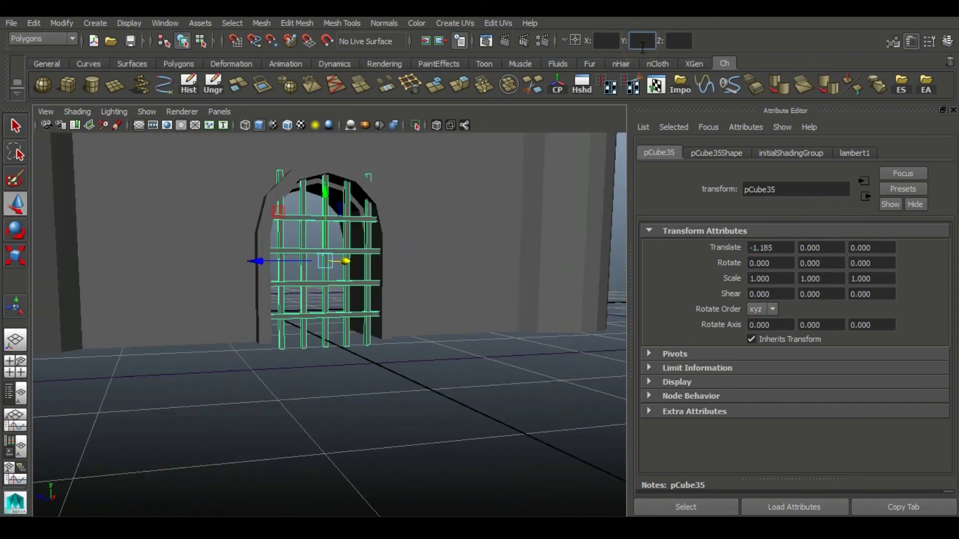
{"action": "mouse_move", "coordinate": [320, 334]}
{"action": "left_mouse_down", "text": "alt"}
{"action": "mouse_move", "coordinate": [301, 343]}
{"action": "mouse_move", "coordinate": [356, 285]}
{"action": "mouse_move", "coordinate": [242, 257]}
{"action": "mouse_move", "coordinate": [357, 305]}
{"action": "mouse_move", "coordinate": [295, 274]}
{"action": "mouse_move", "coordinate": [360, 274]}
{"action": "mouse_move", "coordinate": [327, 351]}
{"action": "left_mouse_up", "text": "alt"}
{"action": "scroll", "coordinate": [441, 439], "scroll_direction": "down", "scroll_amount": 5}
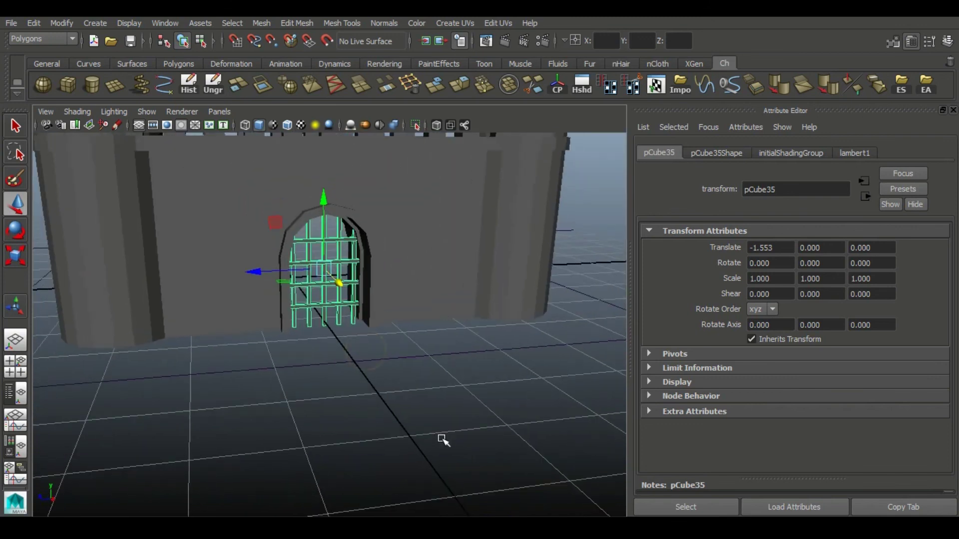
{"action": "left_click", "coordinate": [393, 436]}
{"action": "mouse_move", "coordinate": [394, 436]}
{"action": "left_mouse_down", "text": "alt"}
{"action": "mouse_move", "coordinate": [368, 430]}
{"action": "mouse_move", "coordinate": [411, 449]}
{"action": "mouse_move", "coordinate": [405, 436]}
{"action": "mouse_move", "coordinate": [412, 438]}
{"action": "mouse_move", "coordinate": [406, 447]}
{"action": "mouse_move", "coordinate": [396, 434]}
{"action": "mouse_move", "coordinate": [195, 432]}
{"action": "mouse_move", "coordinate": [287, 450]}
{"action": "mouse_move", "coordinate": [437, 443]}
{"action": "mouse_move", "coordinate": [413, 441]}
{"action": "left_mouse_up", "text": "alt"}
{"action": "scroll", "coordinate": [407, 426], "scroll_direction": "down", "scroll_amount": 3}
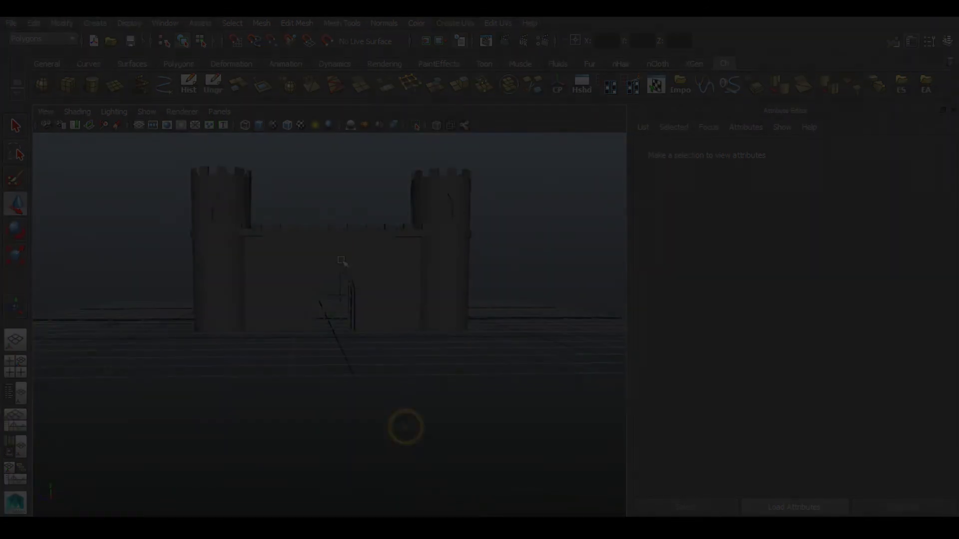